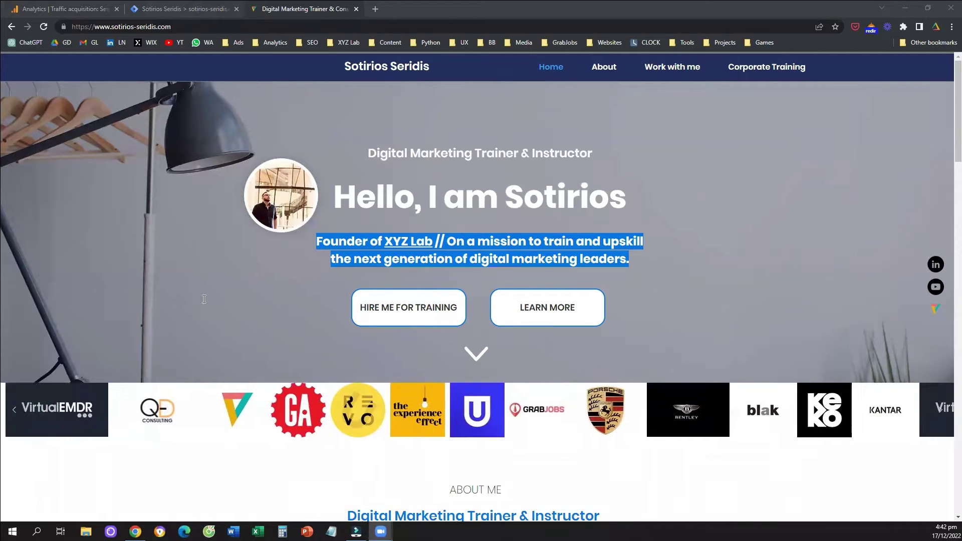
- Check the LinkedIn link among the website's social icons and return to the website's homepage
scroll(203, 306, "down", 1)
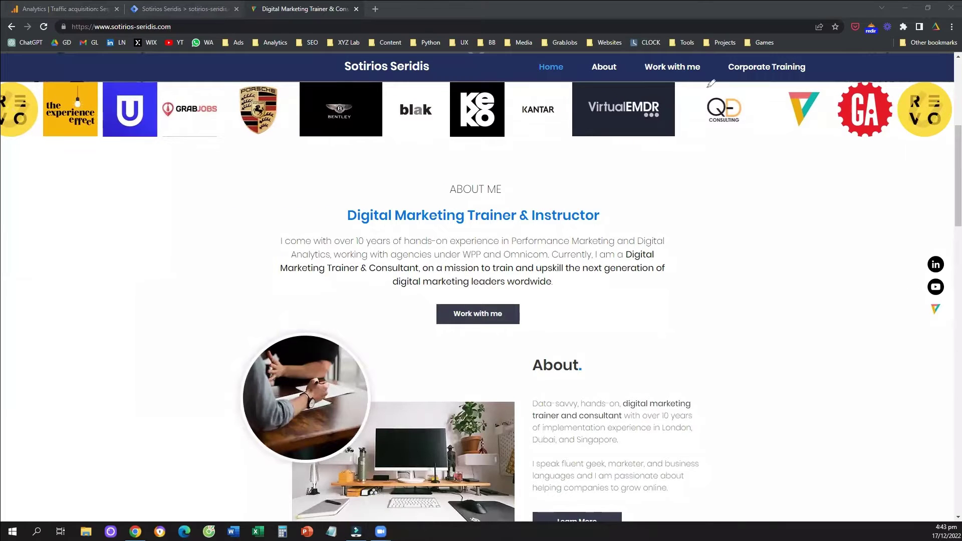
left_click_drag(950, 265, 955, 261)
right_click(936, 264)
left_click(893, 273)
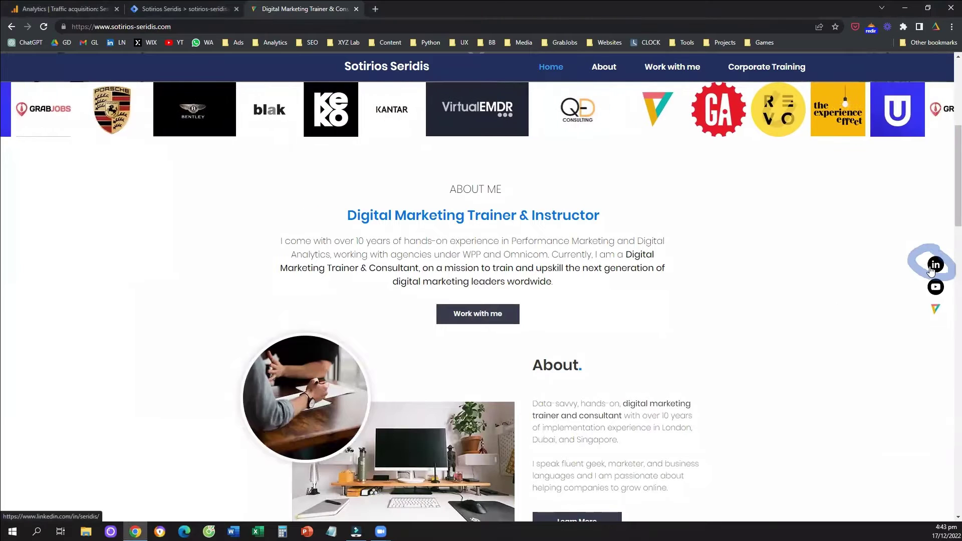
left_click(461, 11)
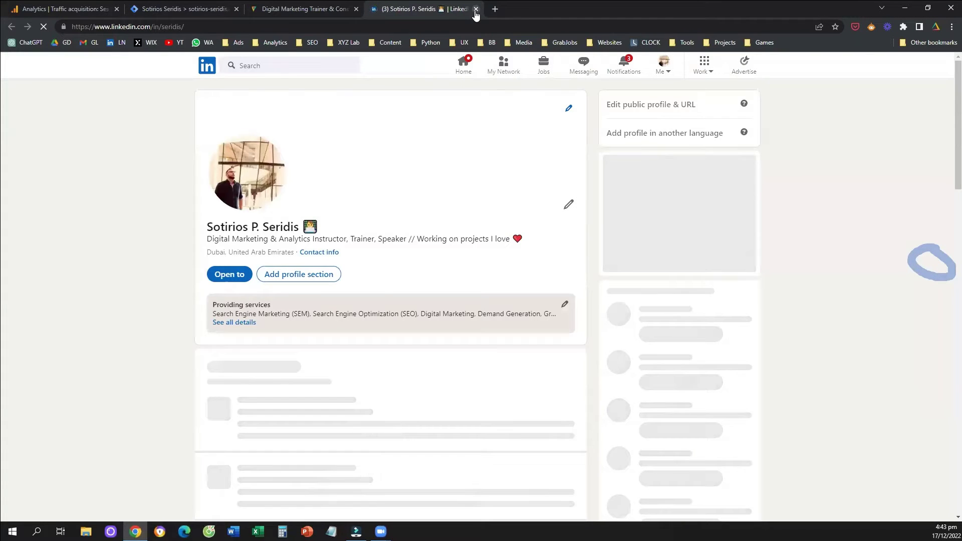
key("ctrl+shift+Tab")
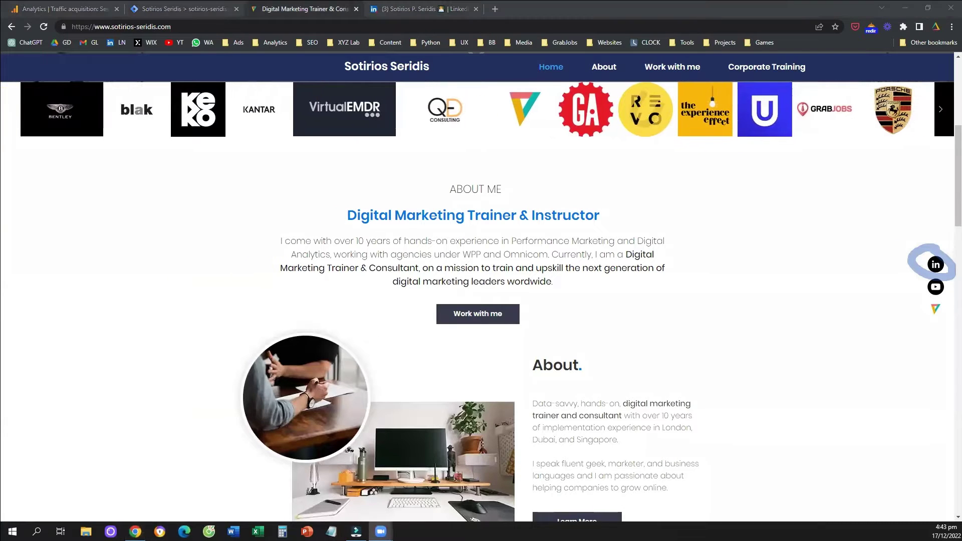
mouse_move(942, 280)
left_mouse_down()
mouse_move(946, 301)
mouse_move(923, 316)
mouse_move(938, 306)
left_mouse_up()
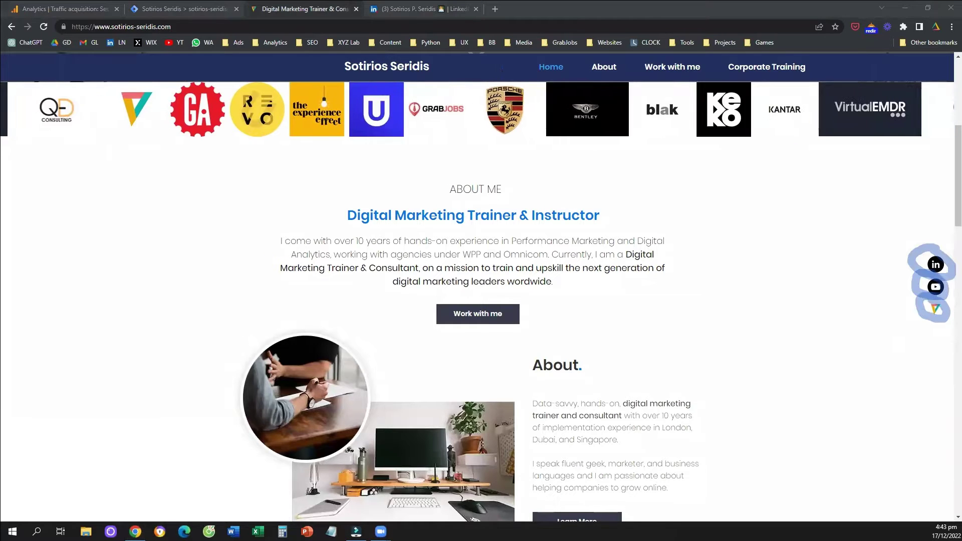
key("Escape")
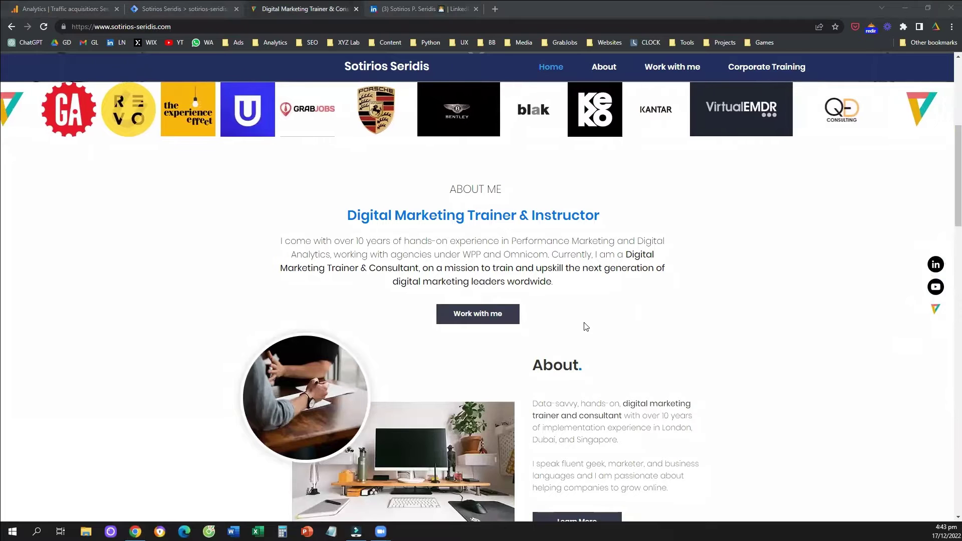
- Examine the homepage's About and My Work sections, including the consultation, teaching and corporate training offers
scroll(584, 327, "down", 2)
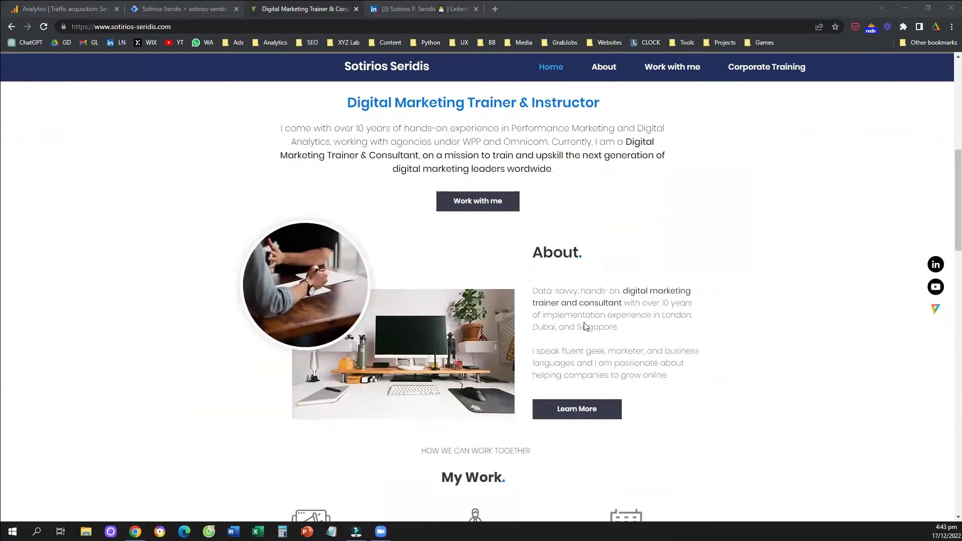
scroll(621, 297, "down", 1)
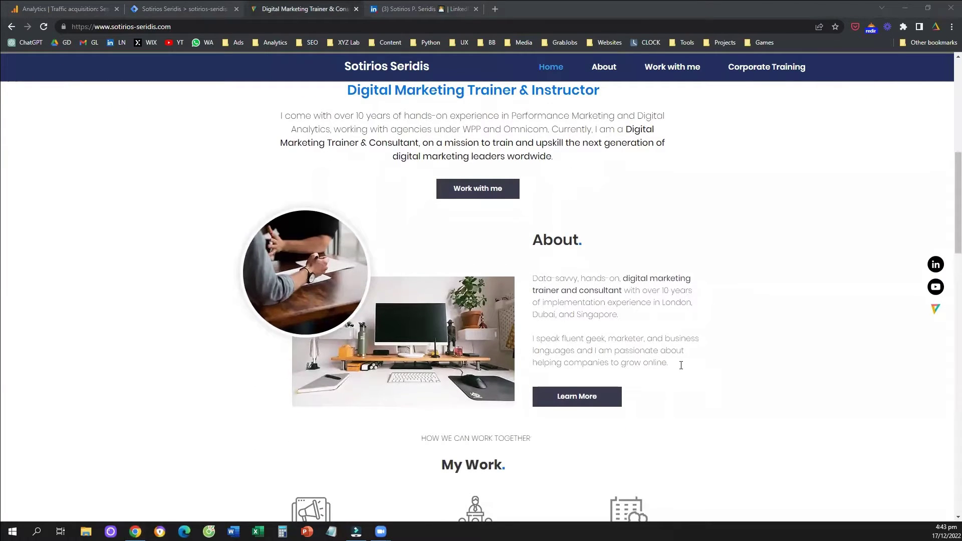
scroll(676, 366, "up", 1)
scroll(666, 396, "up", 1)
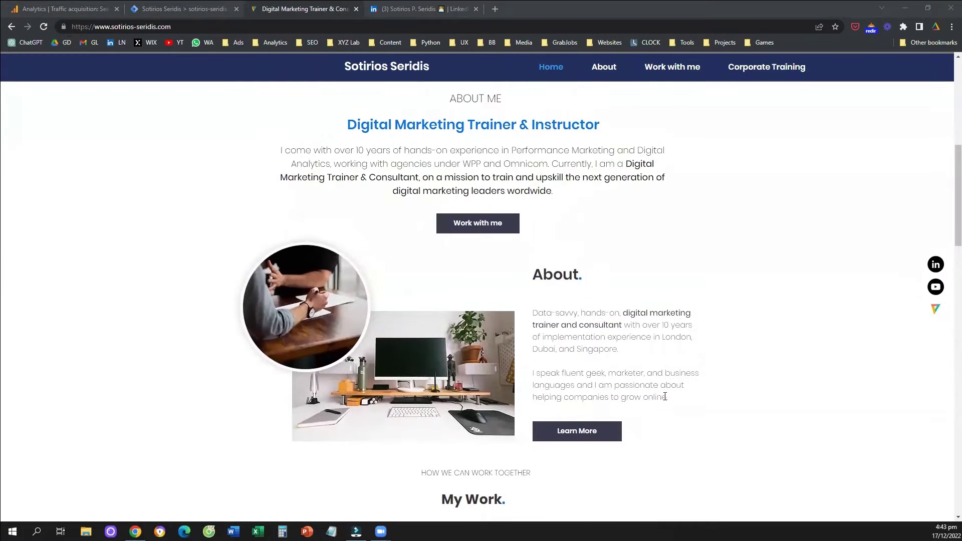
scroll(657, 395, "down", 2)
scroll(652, 384, "down", 1)
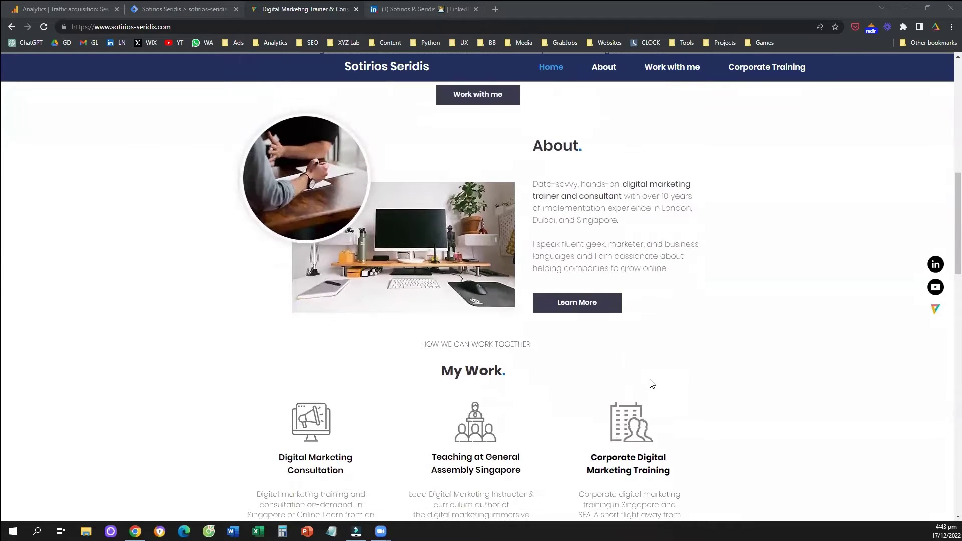
scroll(646, 382, "down", 3)
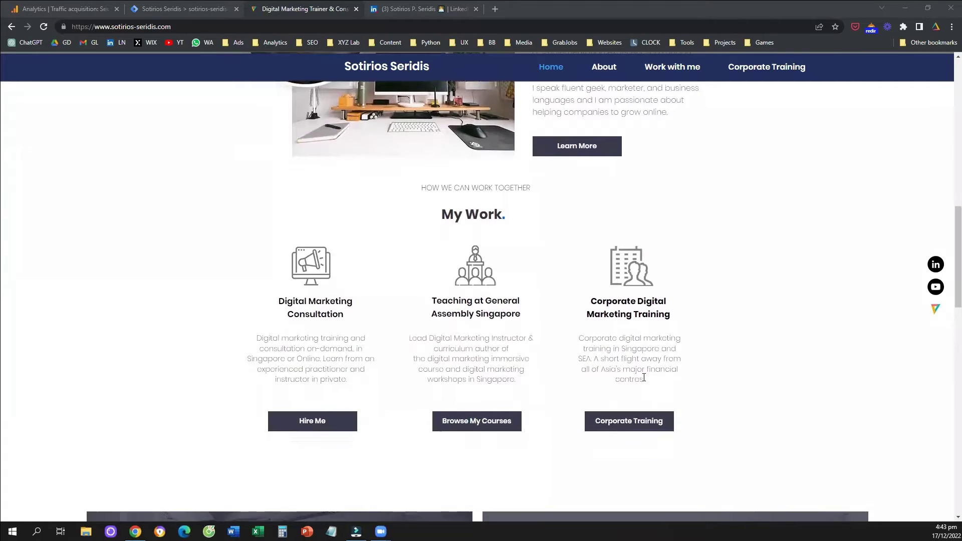
scroll(646, 379, "up", 10)
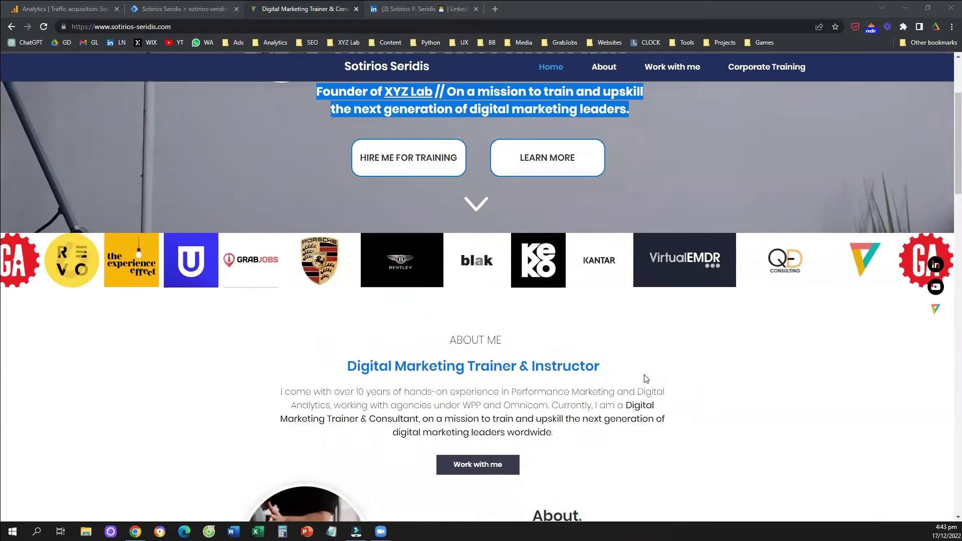
scroll(642, 377, "down", 11)
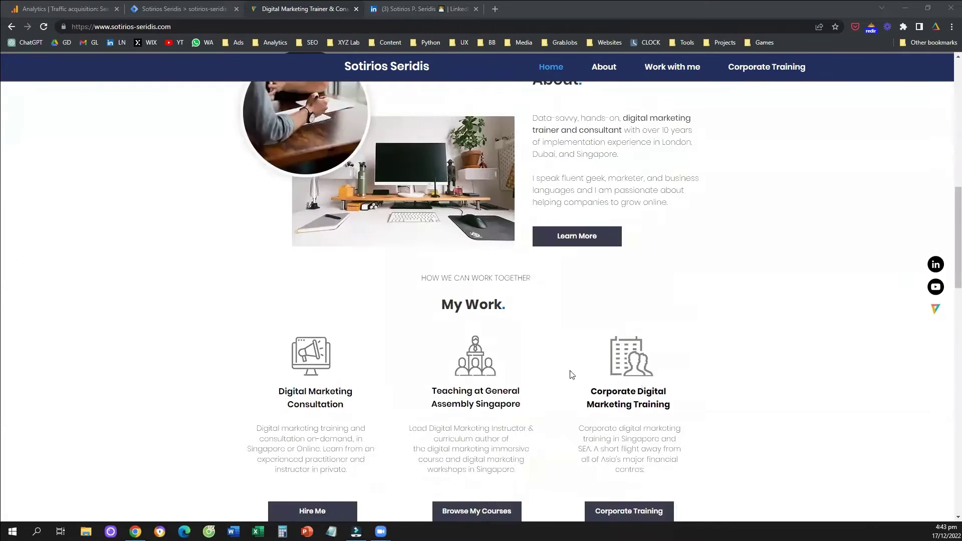
scroll(566, 381, "down", 3)
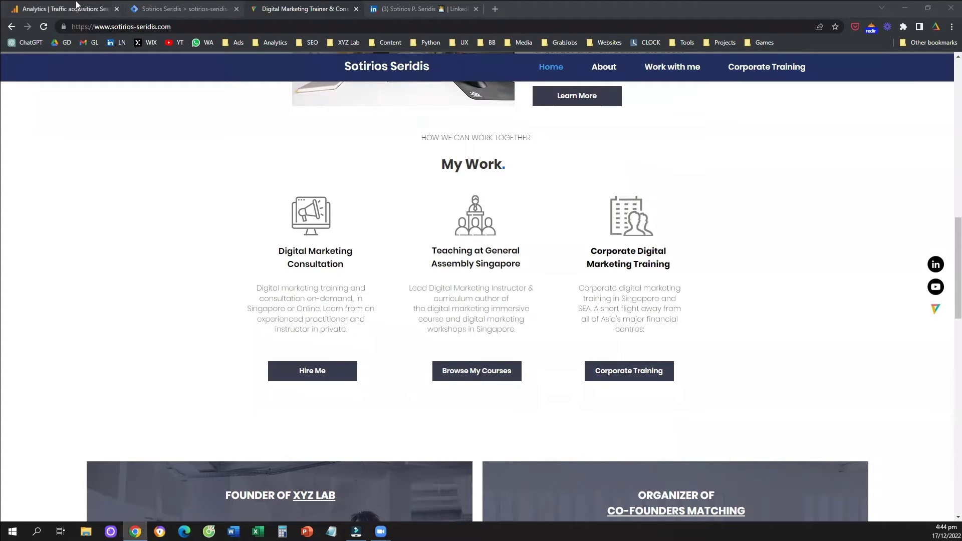
- Switch to Google Analytics and browse the Event count event list in the Traffic acquisition report
key("ctrl+1")
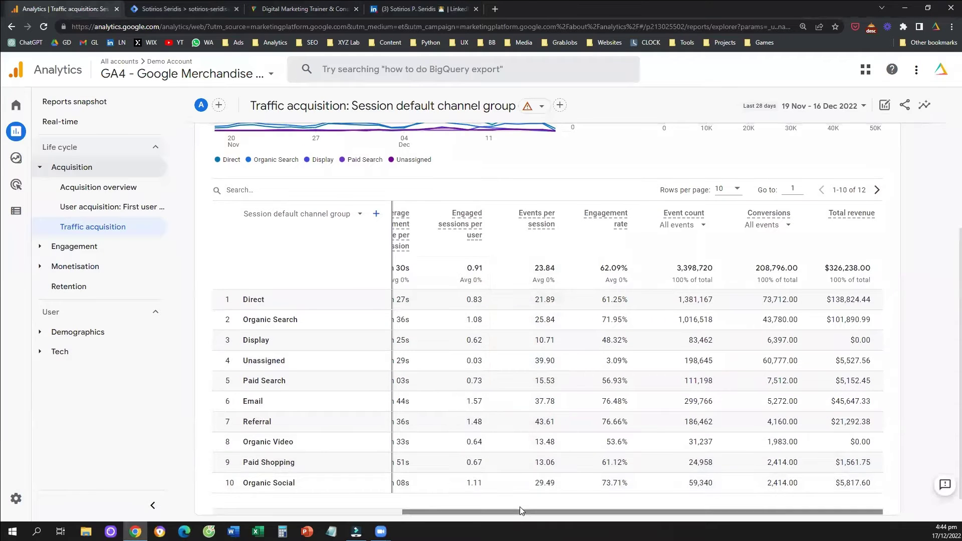
mouse_move(516, 513)
left_mouse_down()
mouse_move(314, 520)
mouse_move(525, 508)
left_mouse_up()
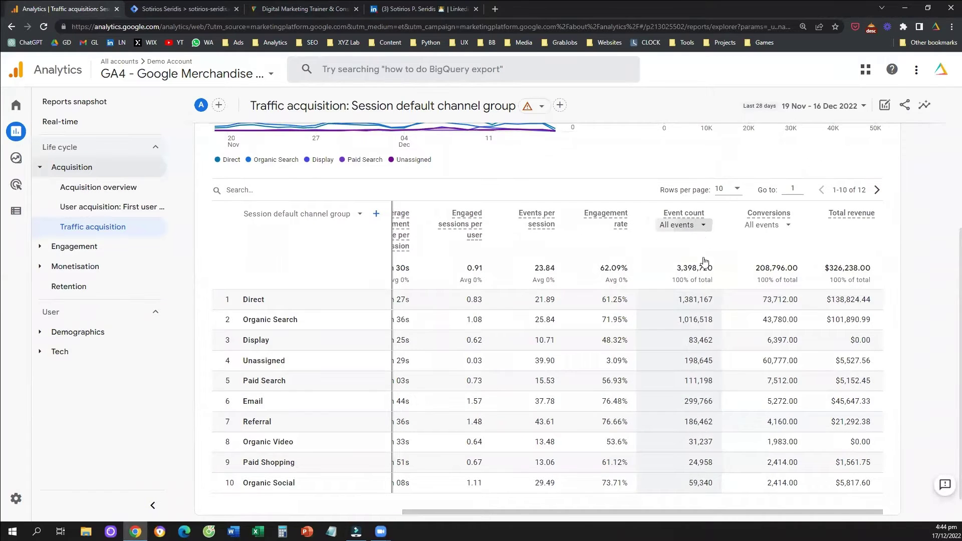
scroll(702, 353, "down", 1)
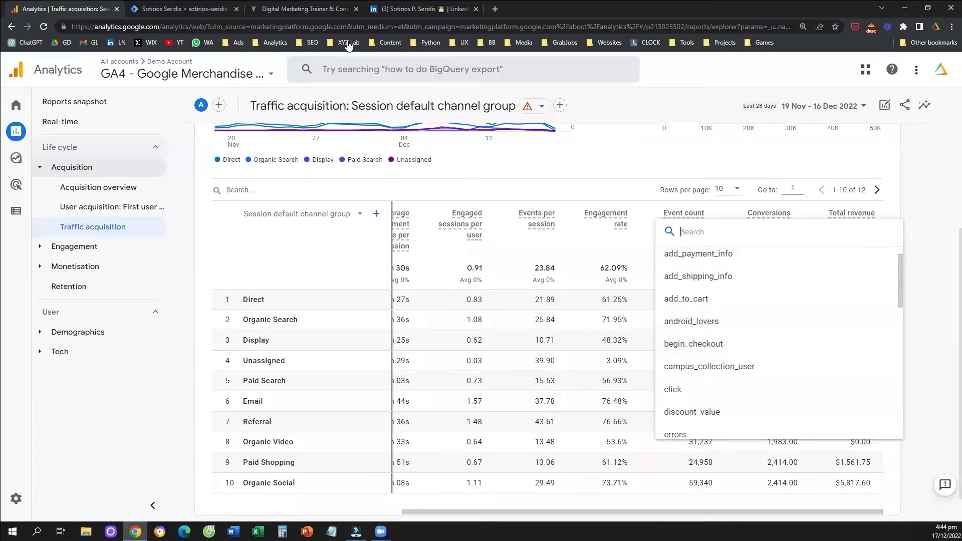
- Close the LinkedIn page and check which page the website's Browse My Courses button opens
left_click(478, 12)
left_click(351, 10)
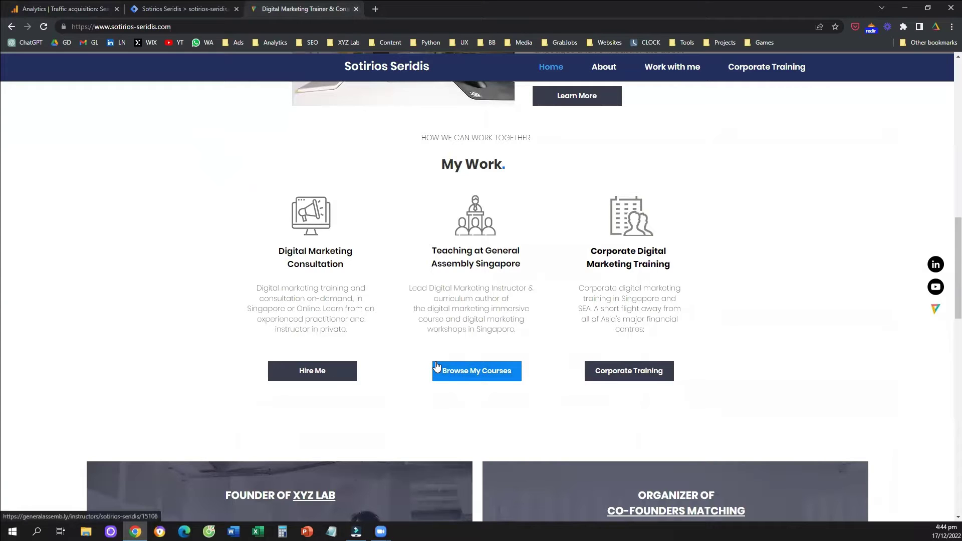
left_click(484, 381)
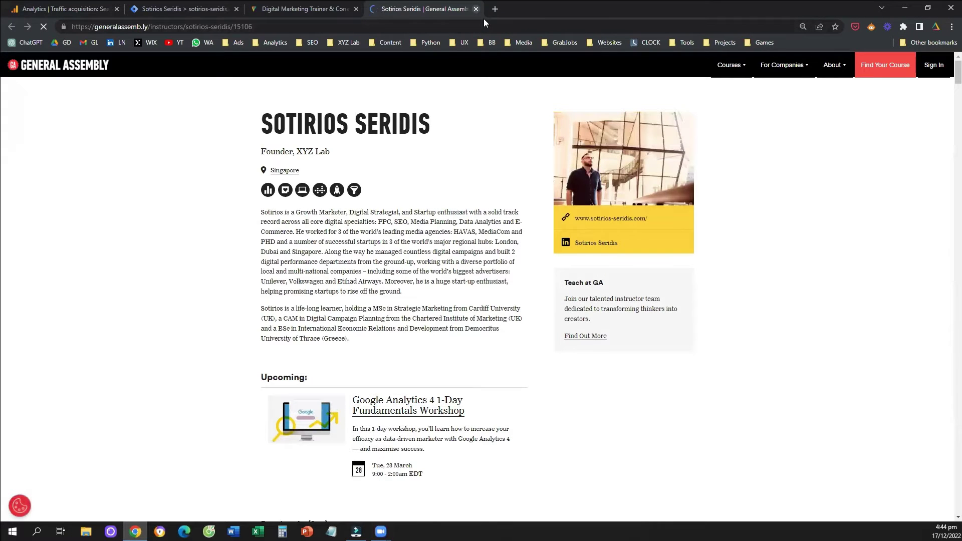
left_click(475, 9)
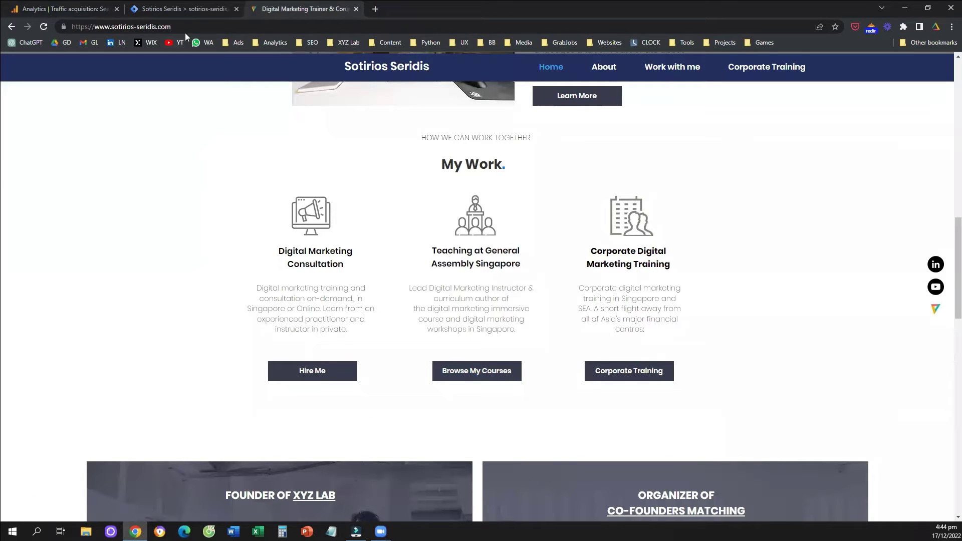
- Compare the Google Tag Manager workspace with the Google Analytics traffic report and dismiss the report's event list
left_click(194, 7)
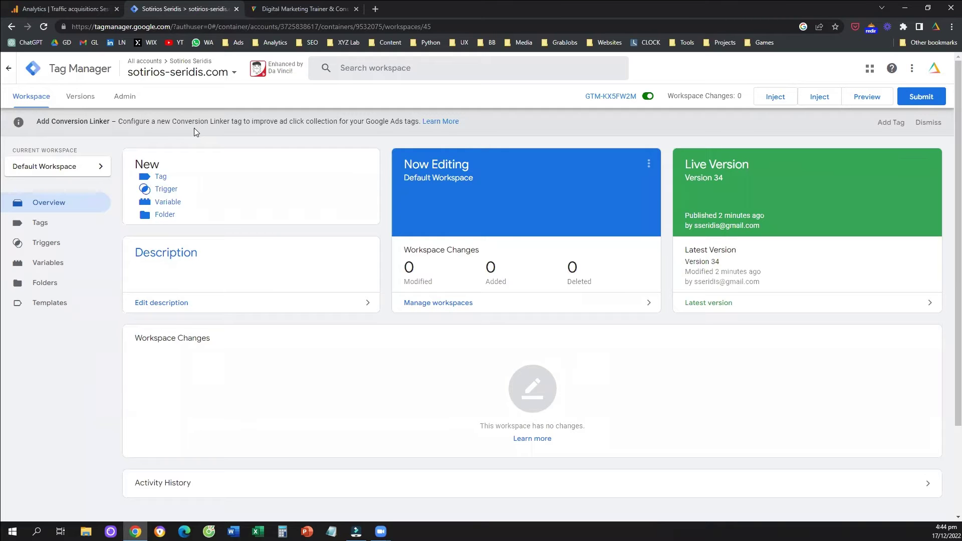
key("ctrl+shift+Tab")
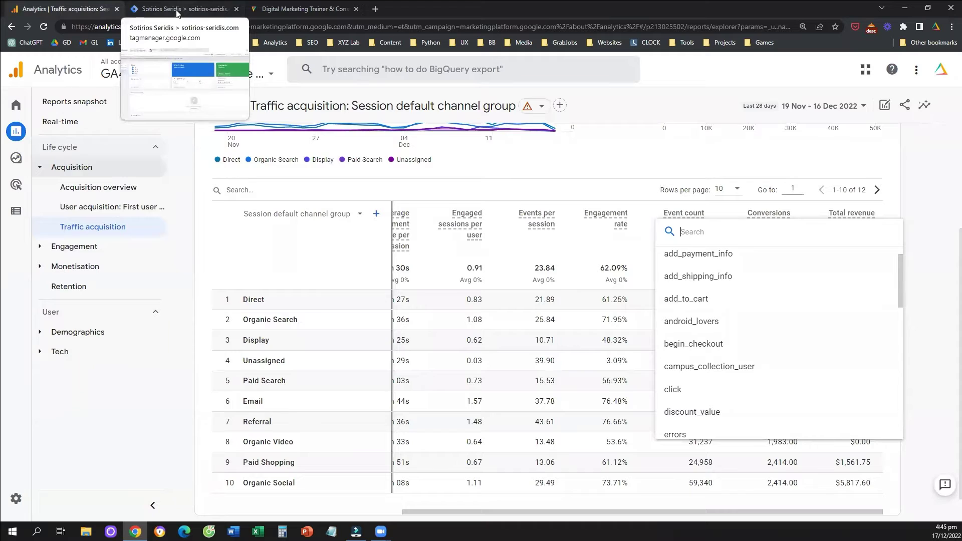
left_click(177, 11)
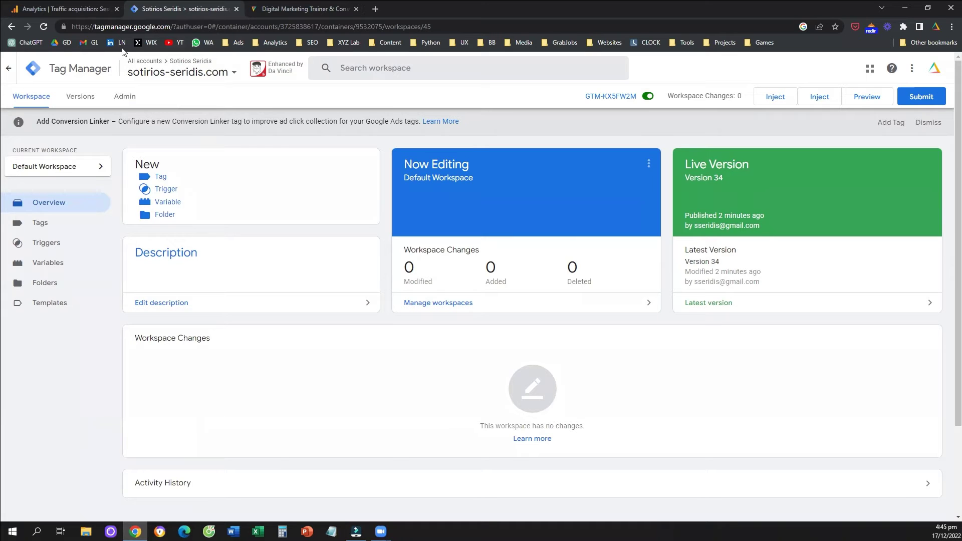
left_click(67, 9)
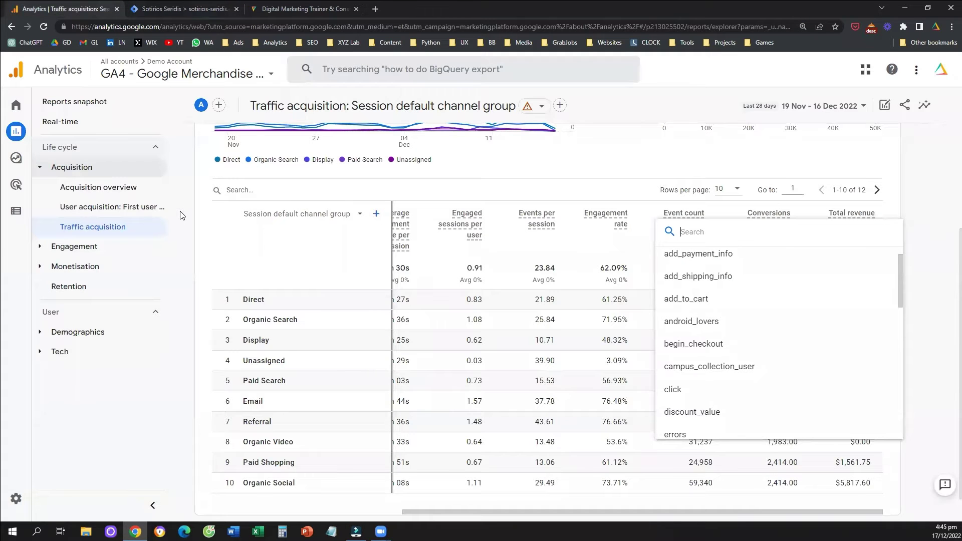
left_click(324, 228)
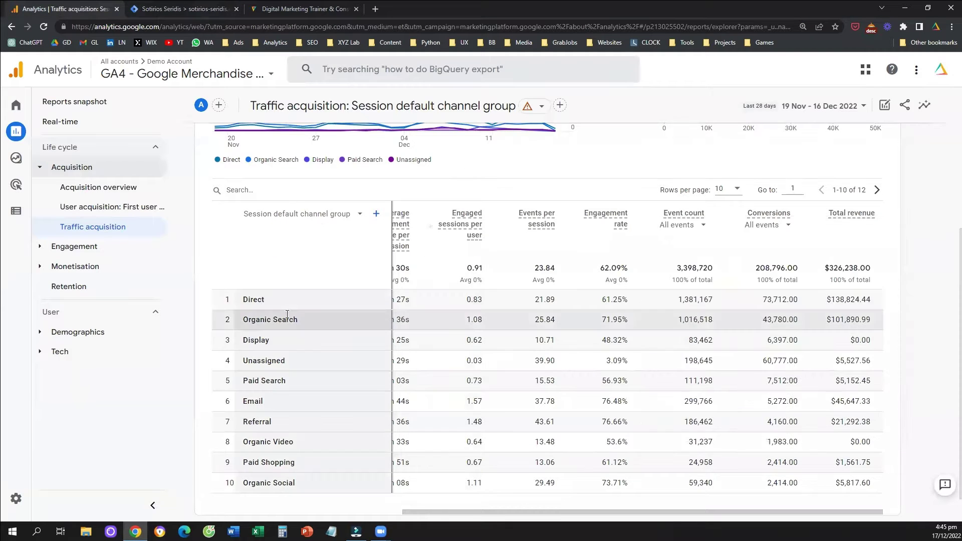
- Switch to Google Tag Manager and create a new tag named "Browse my Courses (Click)"
left_click(179, 7)
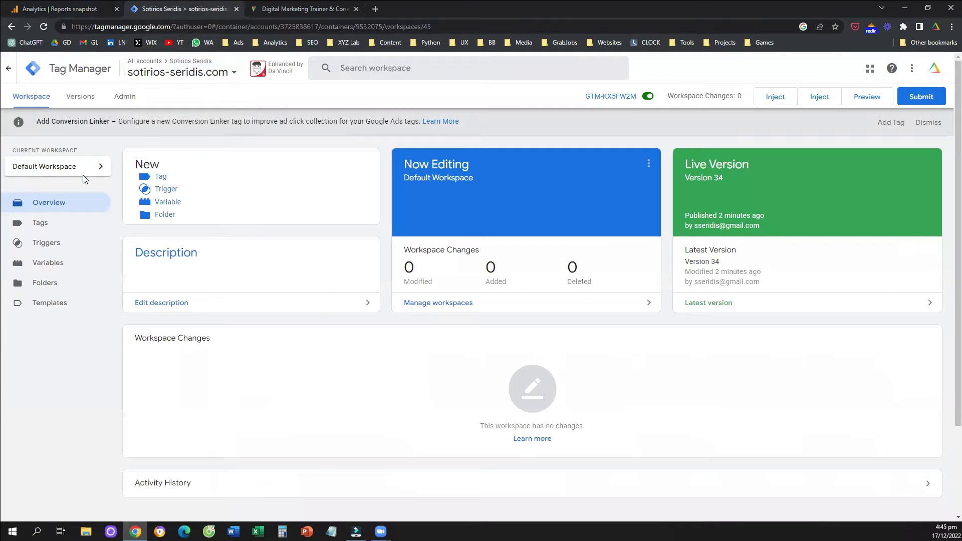
left_click(163, 178)
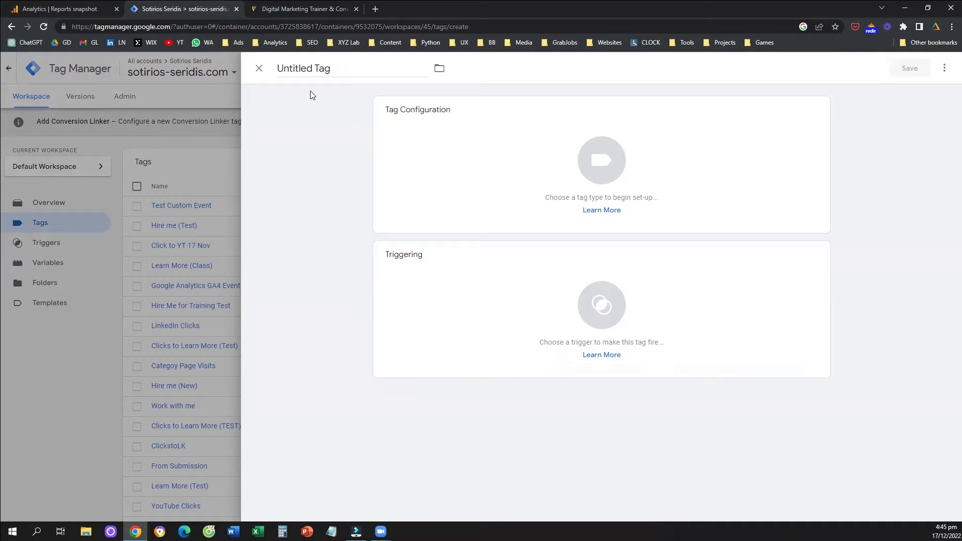
type("Brow")
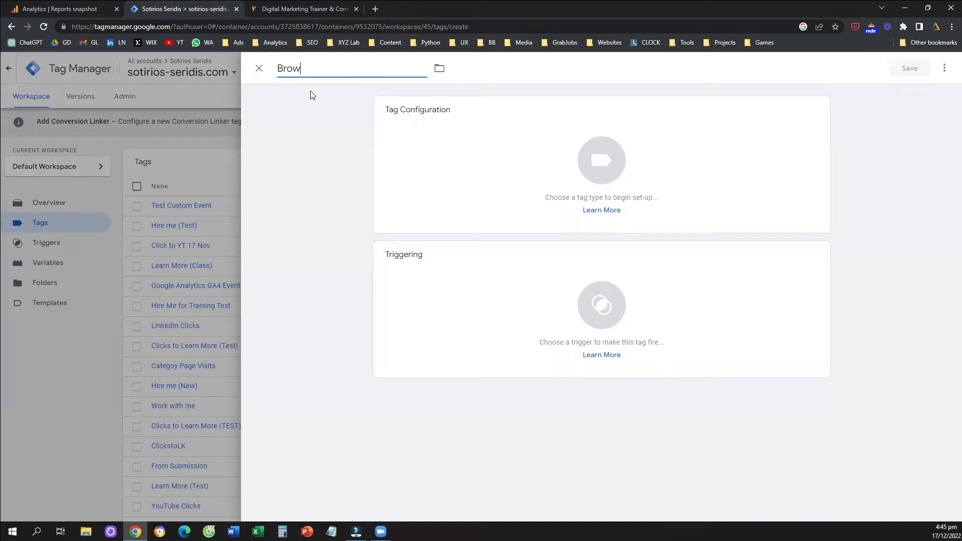
type("se my Courses (Click)")
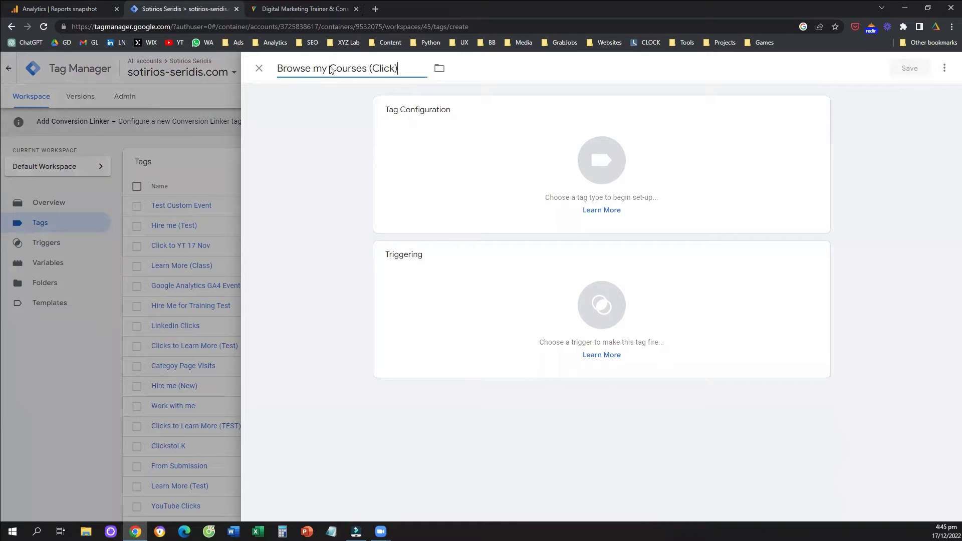
- Configure the tag as Google Analytics: GA4 Event with its configuration tag set to None – Manually Set ID
left_click(419, 112)
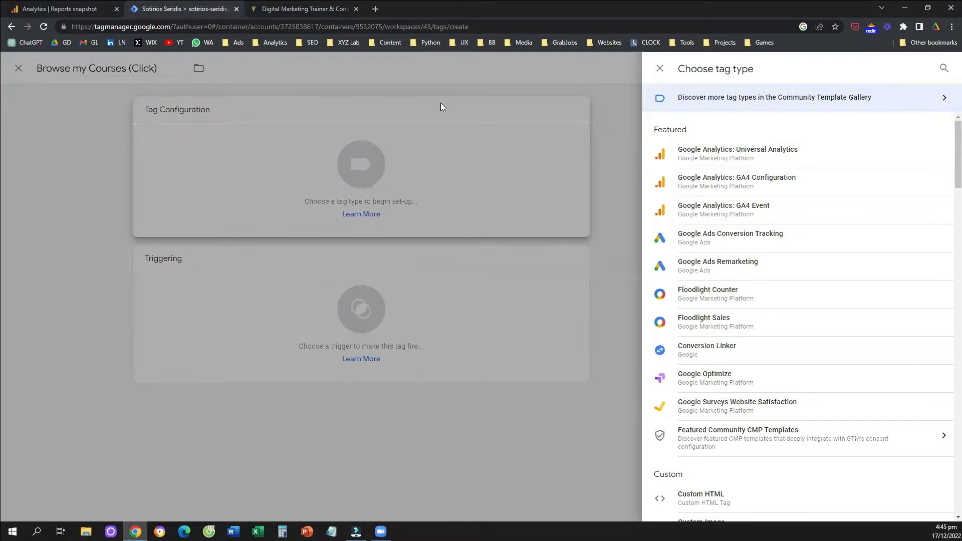
left_click(736, 210)
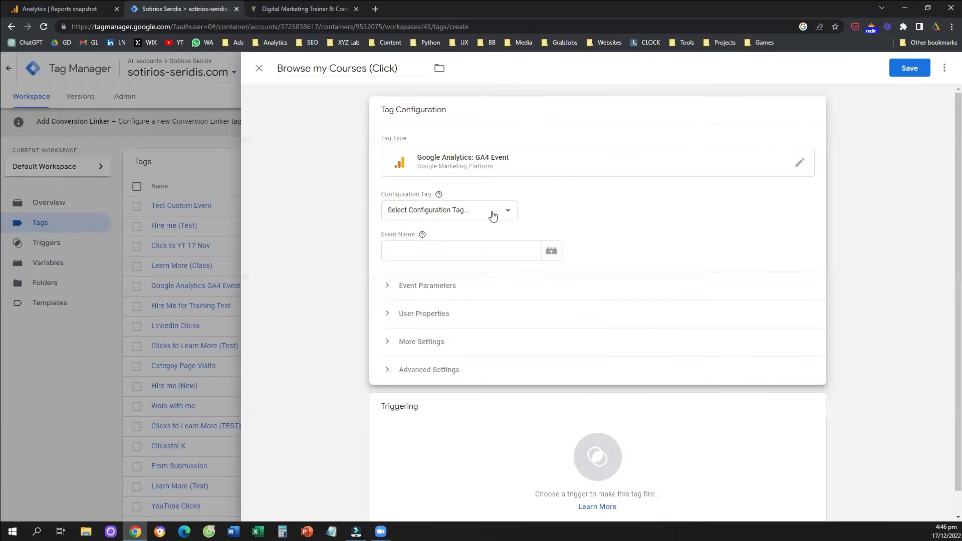
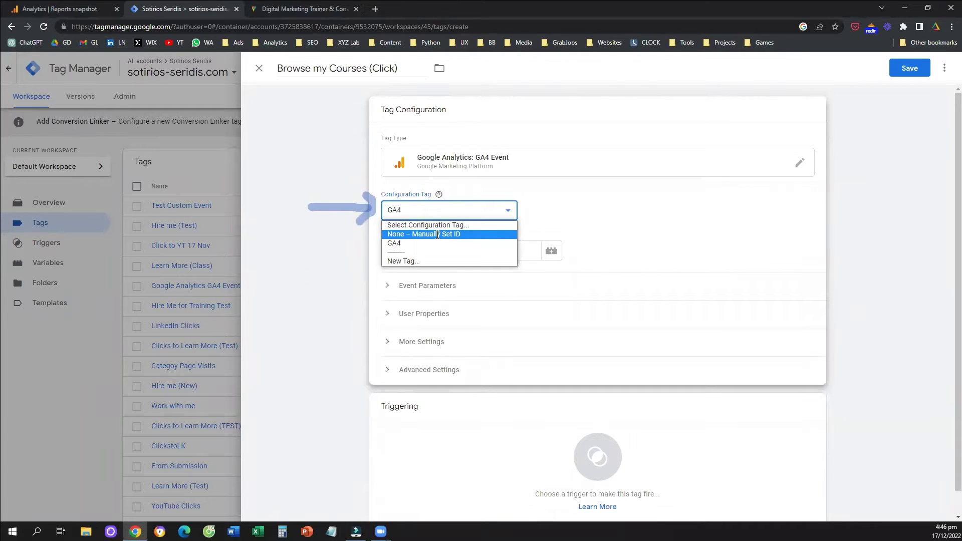
left_click(438, 235)
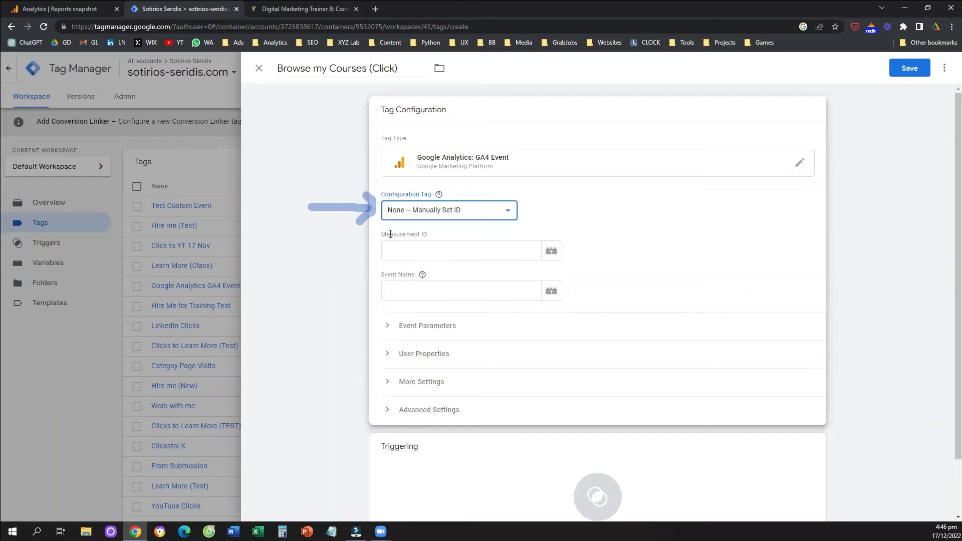
- Switch to Google Analytics and open the admin settings of the Google Merchandise Store property
triple_click(424, 231)
double_click(401, 234)
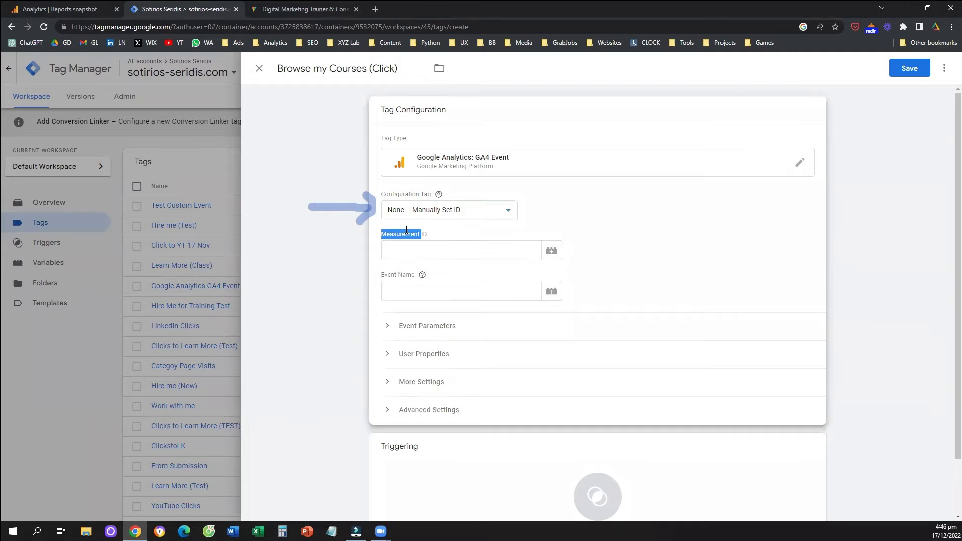
left_click(91, 1)
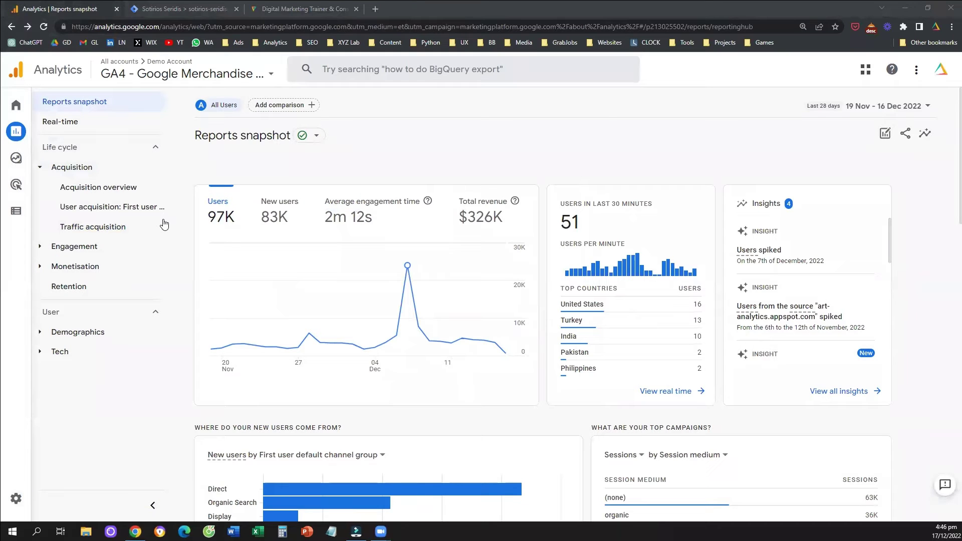
mouse_move(31, 464)
left_mouse_down()
mouse_move(10, 509)
mouse_move(50, 476)
mouse_move(34, 466)
left_mouse_up()
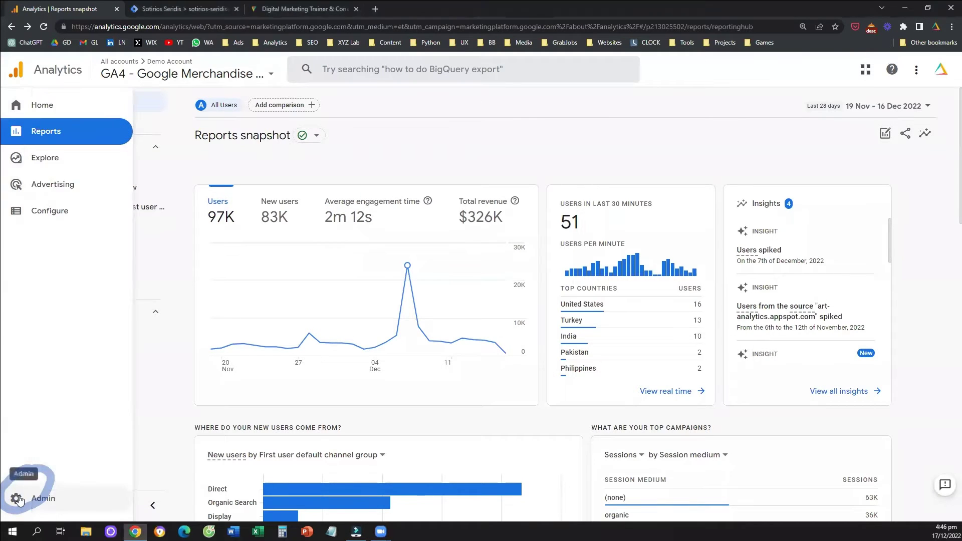
left_click(16, 499)
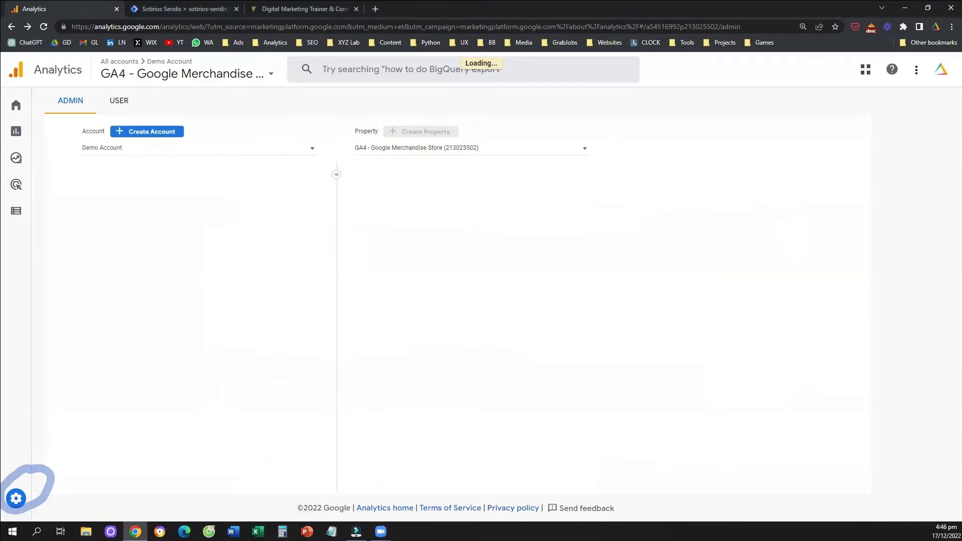
mouse_move(36, 479)
left_mouse_down()
mouse_move(236, 298)
mouse_move(341, 233)
mouse_move(345, 255)
left_mouse_up()
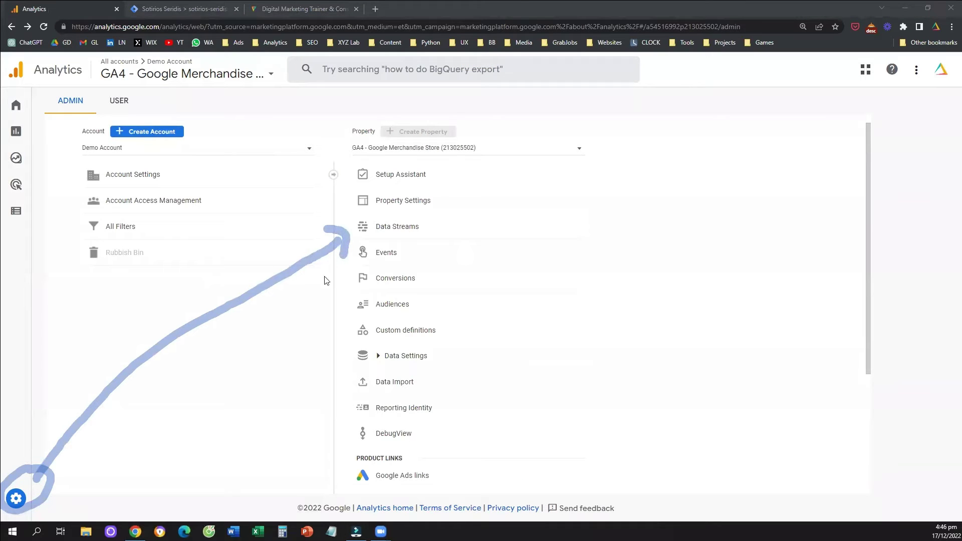
- Open the North America & Canada Website data stream and copy its measurement ID
left_click(428, 231)
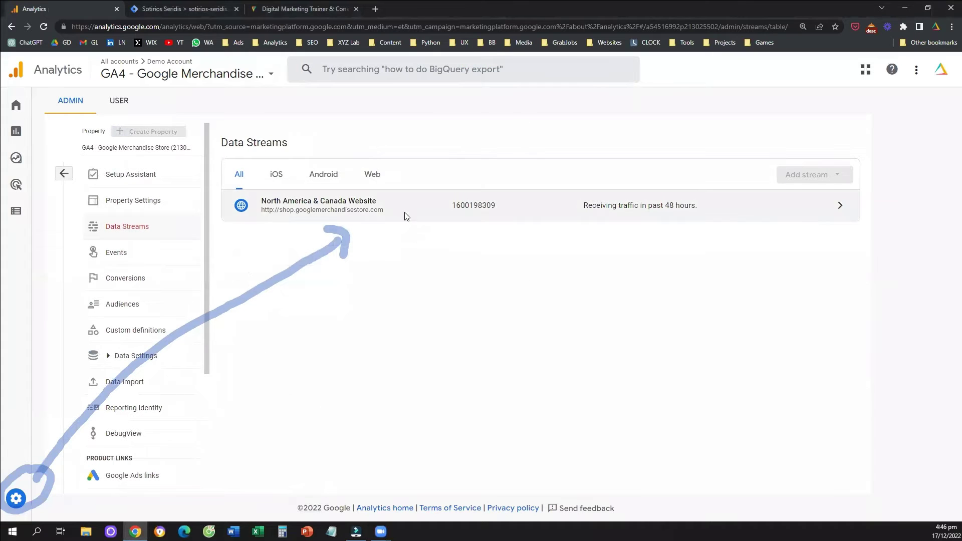
left_click(405, 215)
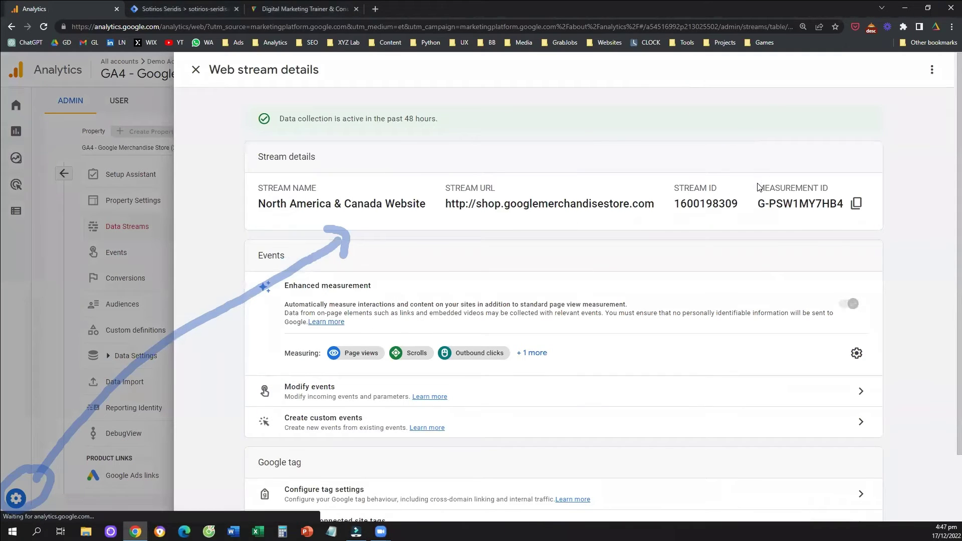
left_click_drag(756, 188, 829, 187)
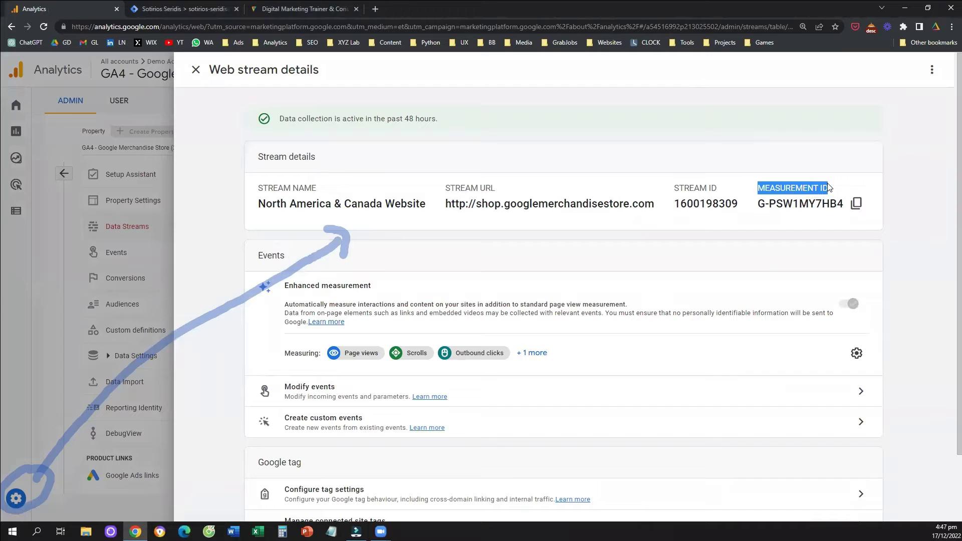
left_click(857, 203)
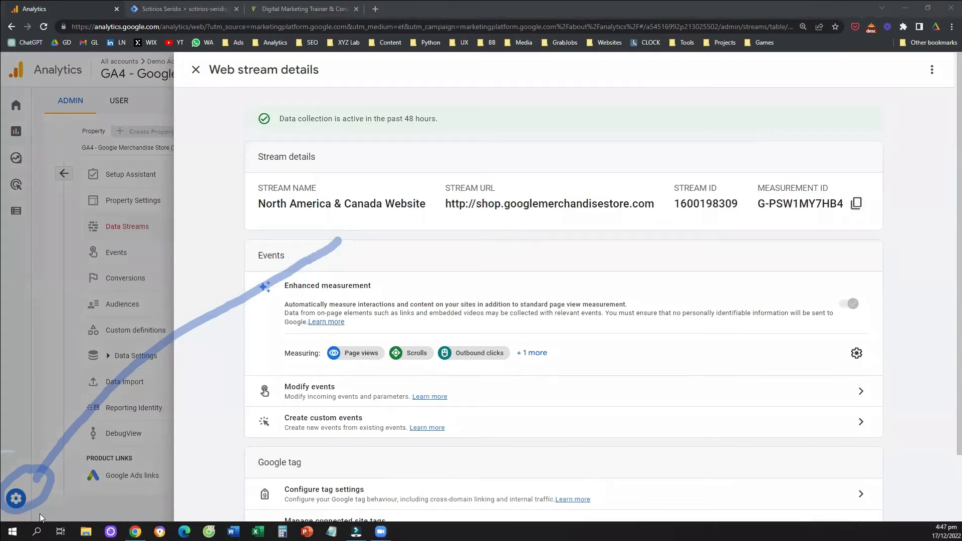
- Switch back to Google Tag Manager and paste the copied measurement ID into the tag configuration
left_click(201, 8)
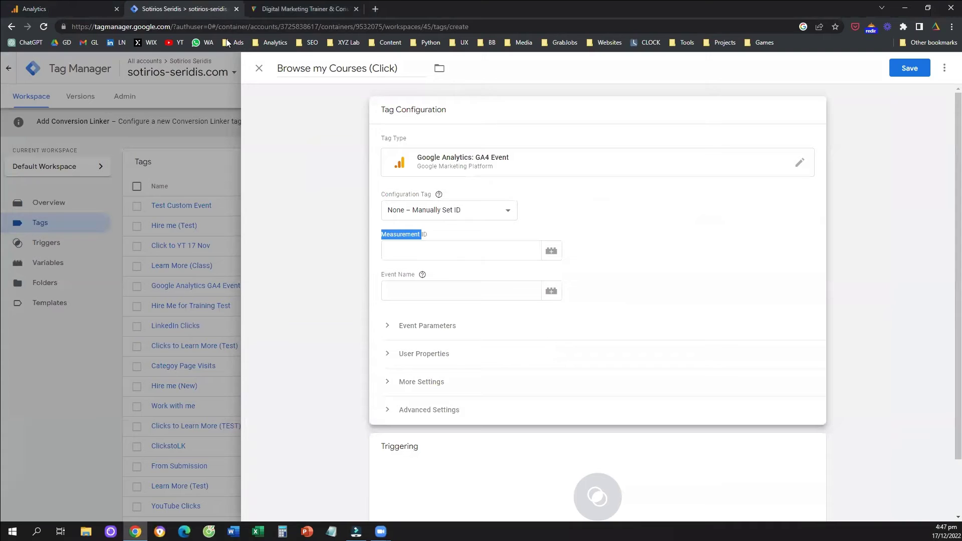
left_click(452, 256)
key("ctrl+v")
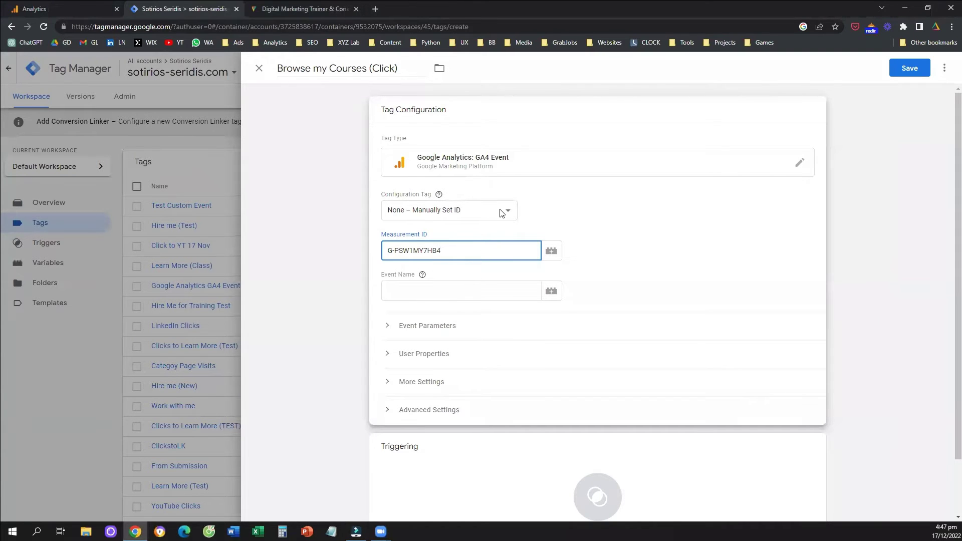
- Set the configuration tag to GA4 and name the event browse_my_courses_click
left_click(473, 215)
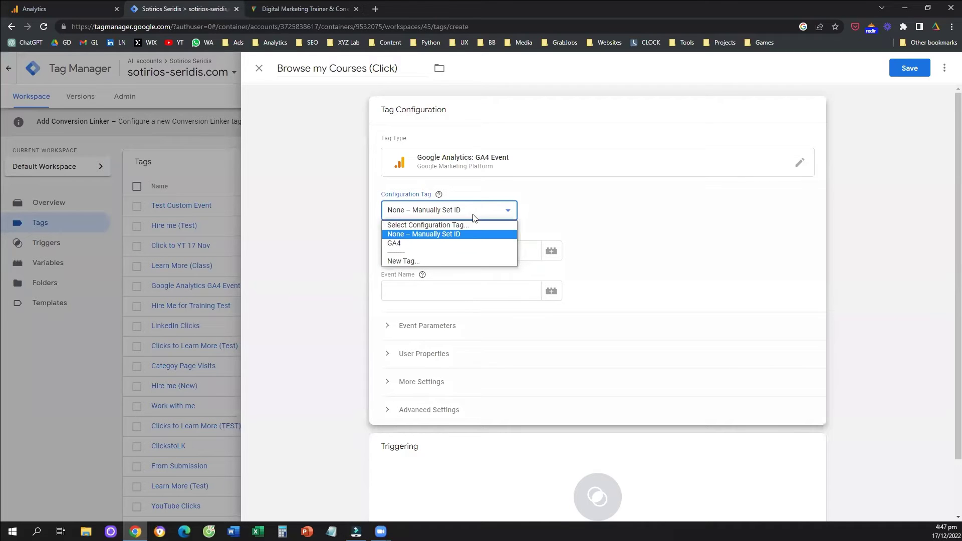
left_click(454, 244)
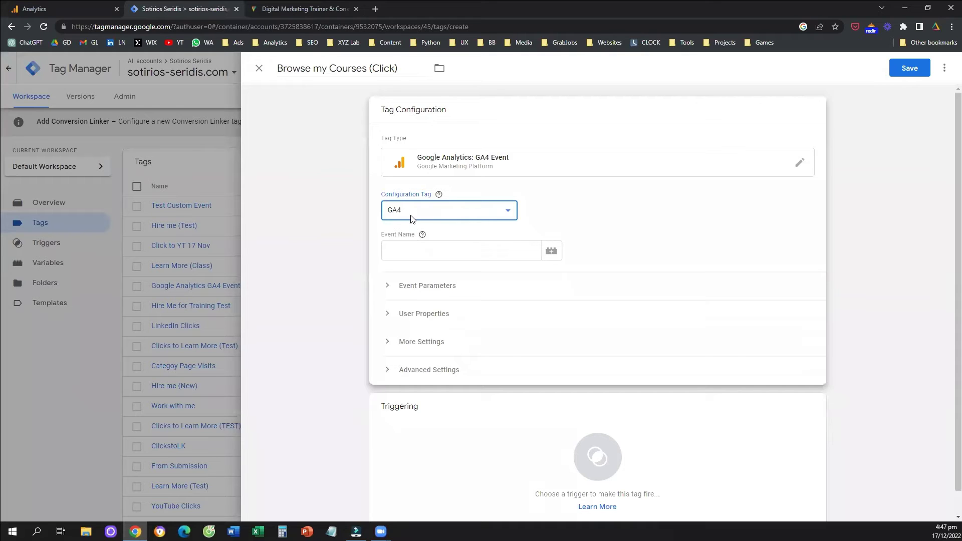
left_click(427, 250)
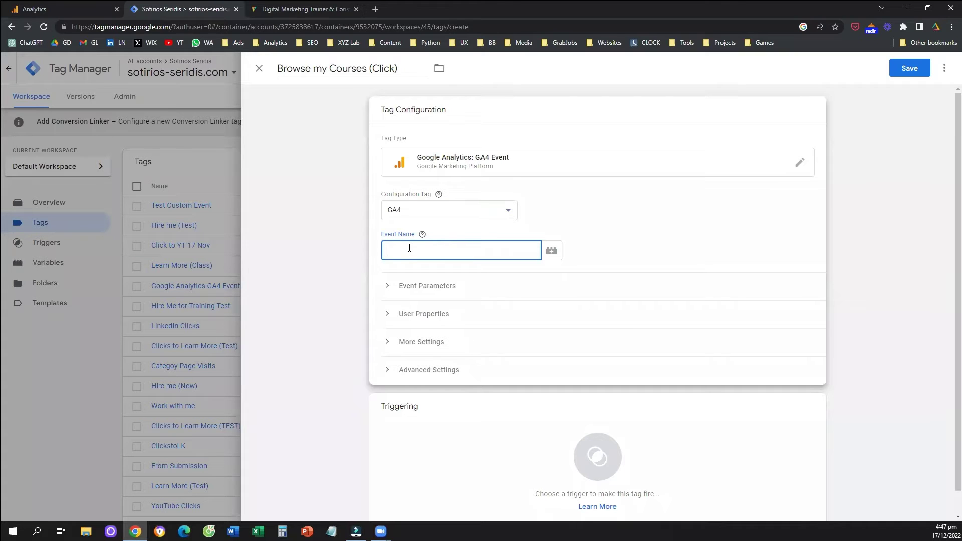
type("briw")
key("BackSpace")
key("BackSpace")
type("owse_my_courses_click")
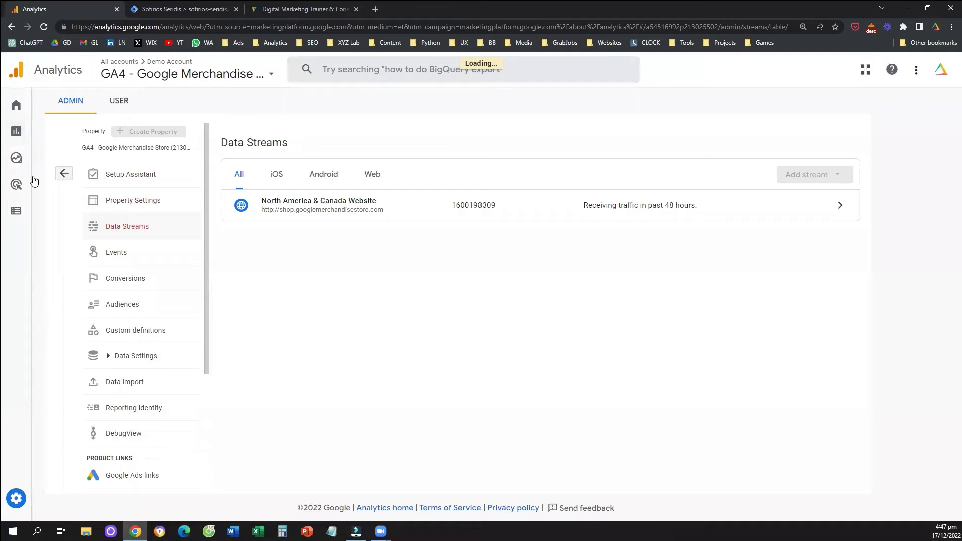
- In Google Analytics, open the Traffic acquisition report and show the event choices for its Event count column
left_click(34, 132)
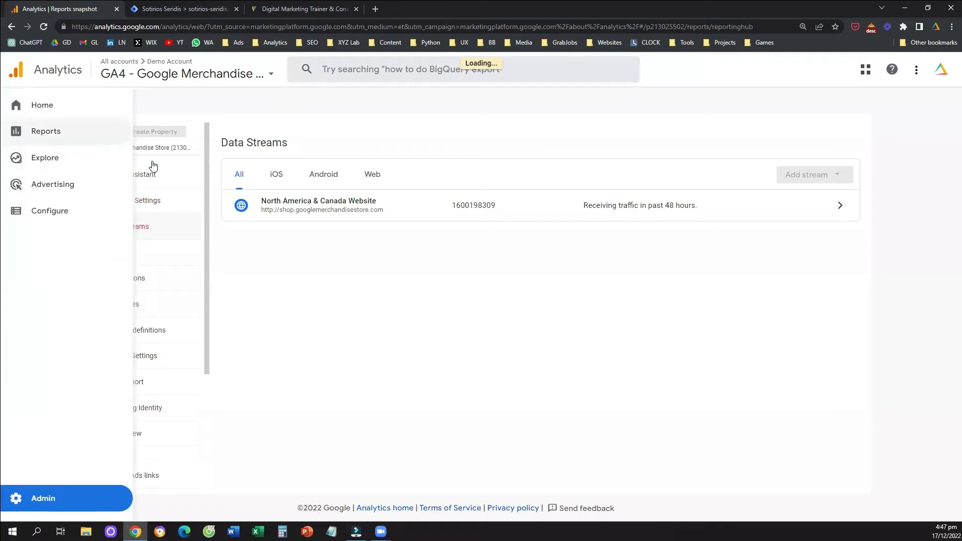
left_click(40, 169)
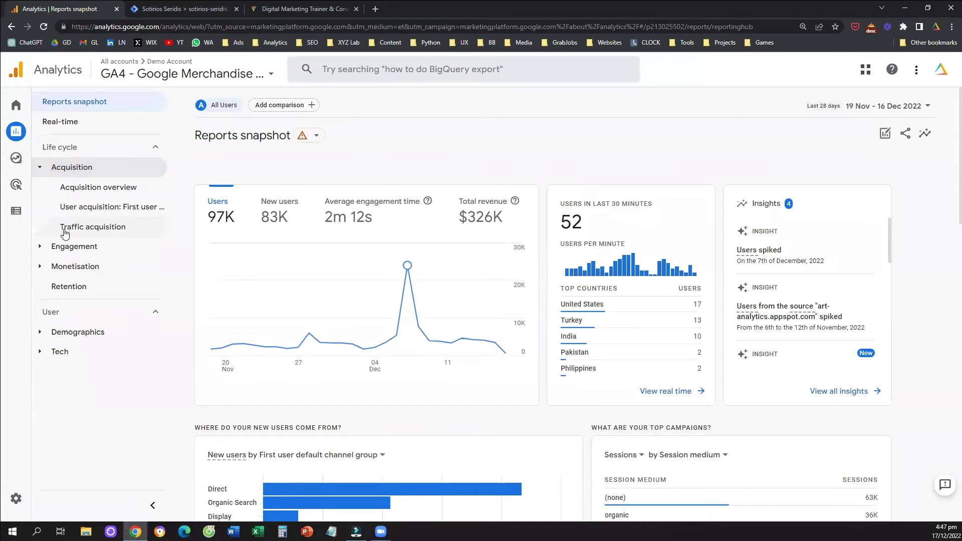
left_click(131, 230)
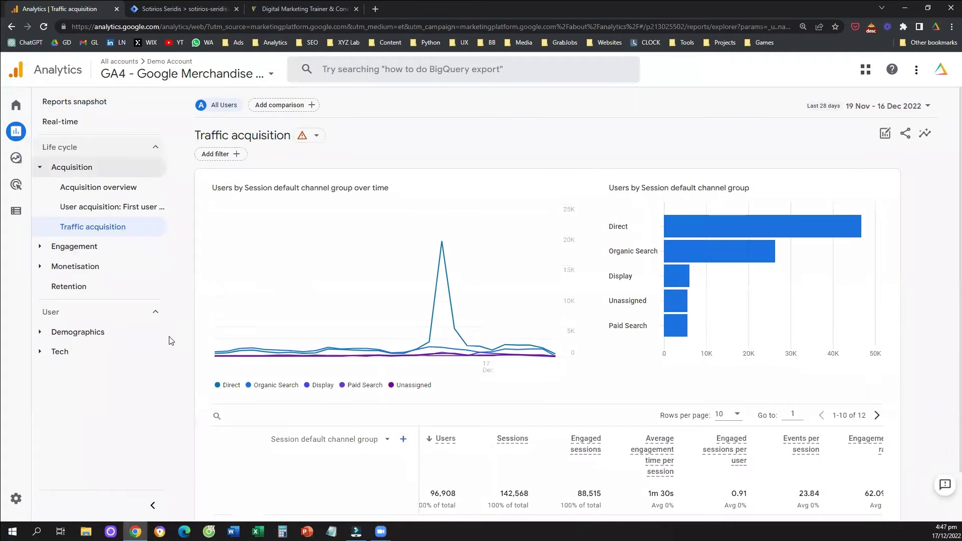
scroll(323, 370, "down", 5)
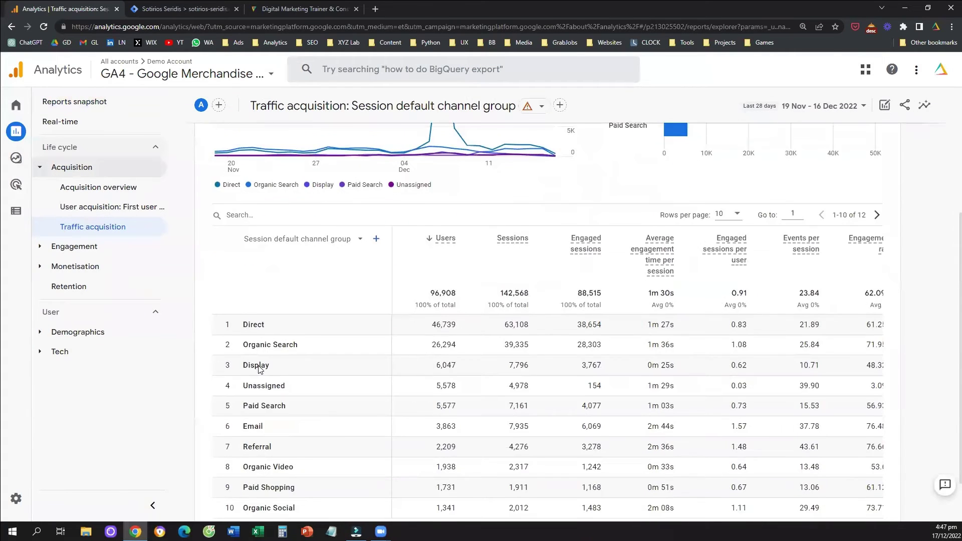
left_click_drag(410, 478, 601, 478)
left_click(704, 191)
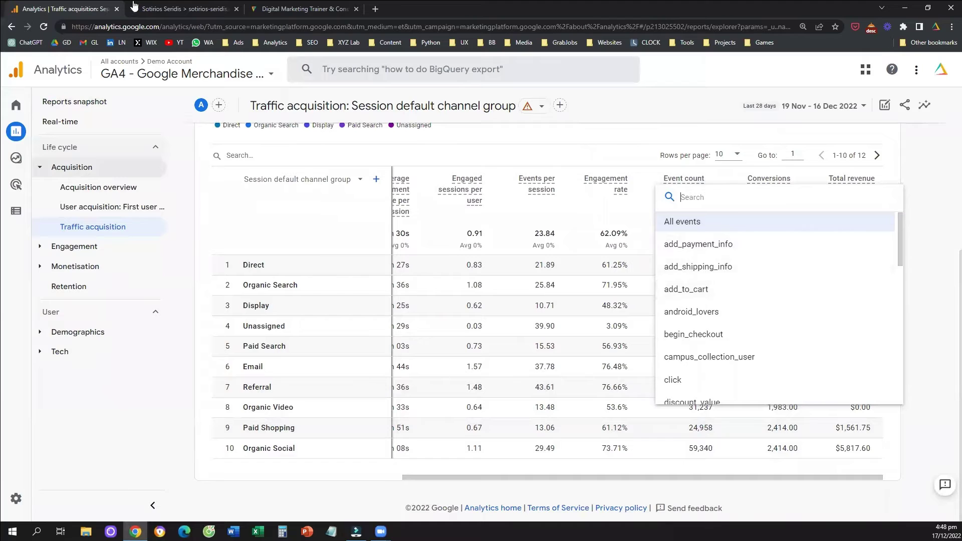
- Return to Google Tag Manager, review the event name browse_my_courses_click and leave the tag configuration's edit mode
left_click(168, 8)
double_click(435, 249)
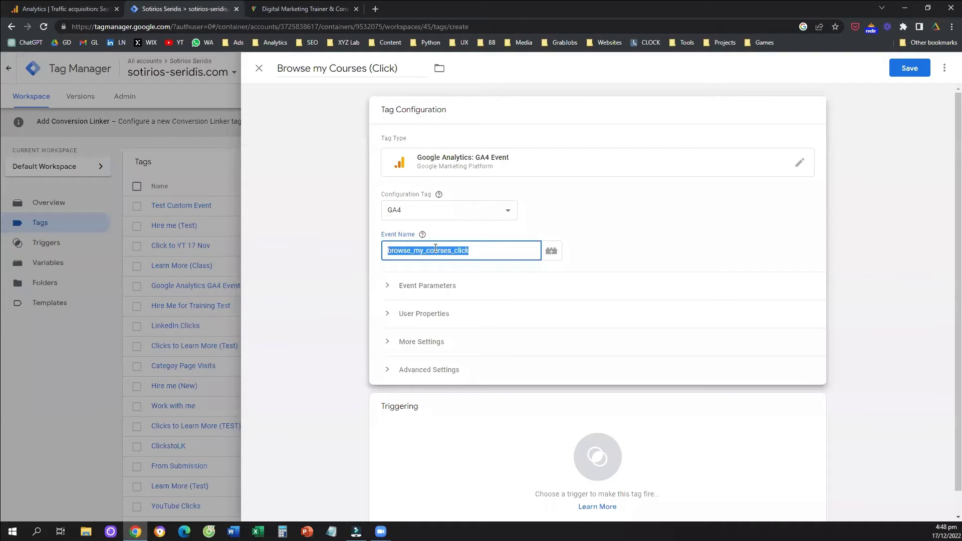
left_click(435, 248)
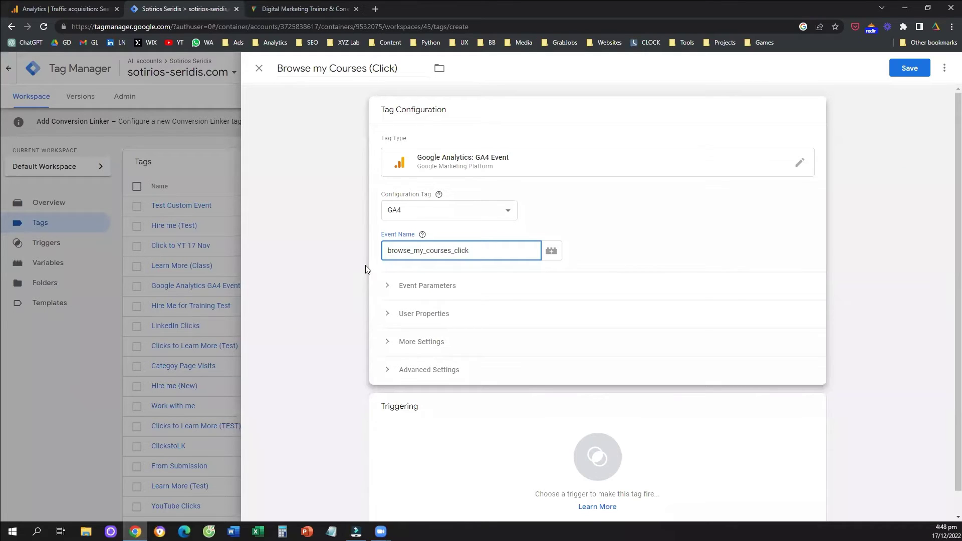
left_click(345, 242)
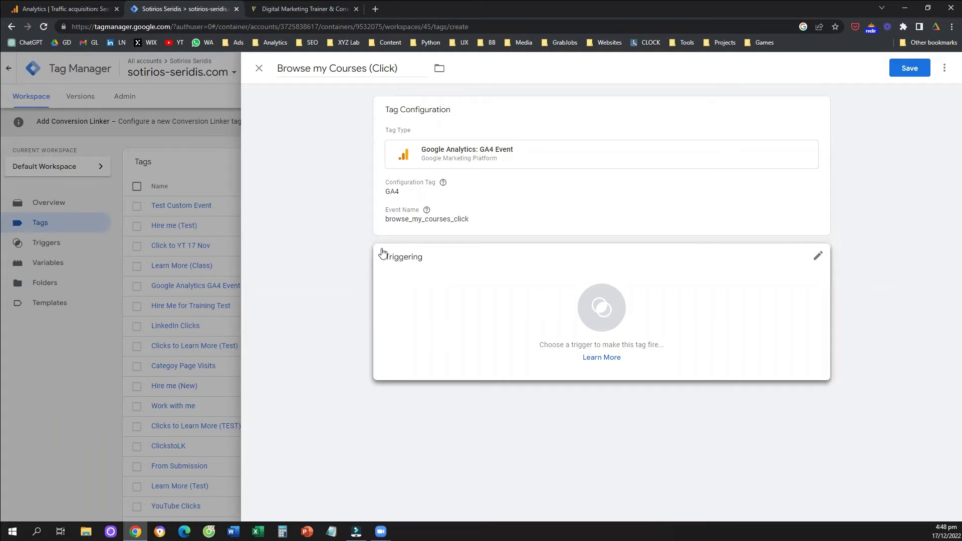
- Switch to the website and look through its home page buttons and social links down to Browse My Courses
key("ctrl+Tab")
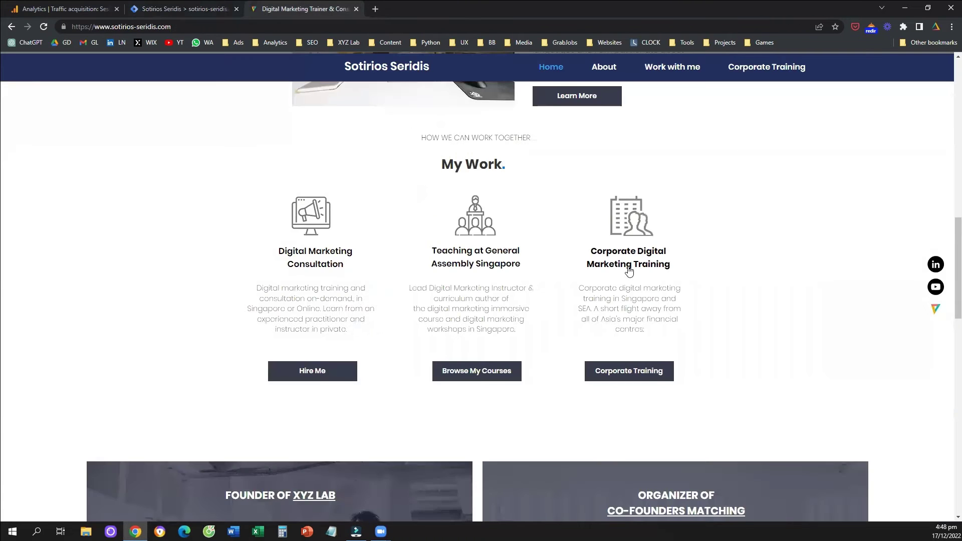
scroll(592, 281, "up", 4)
scroll(586, 287, "up", 9)
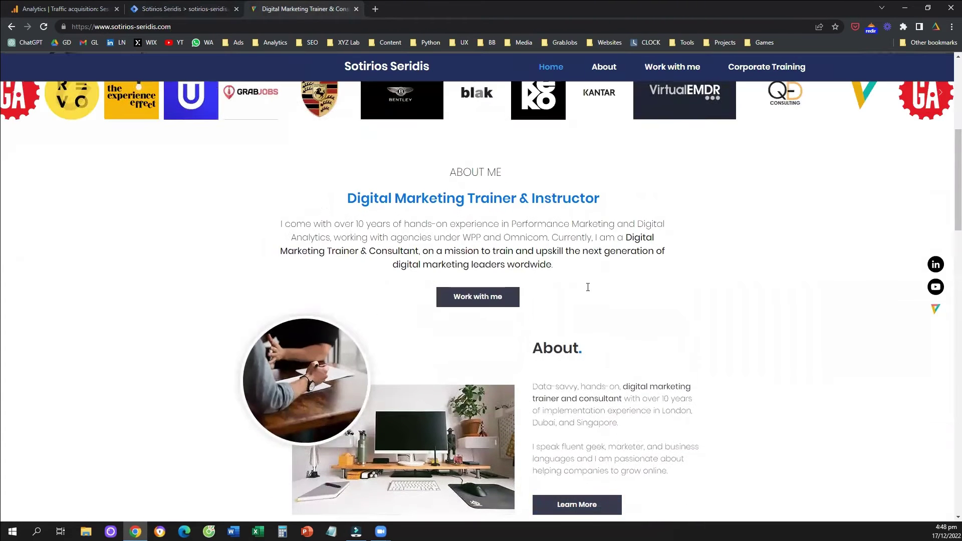
scroll(883, 302, "down", 5)
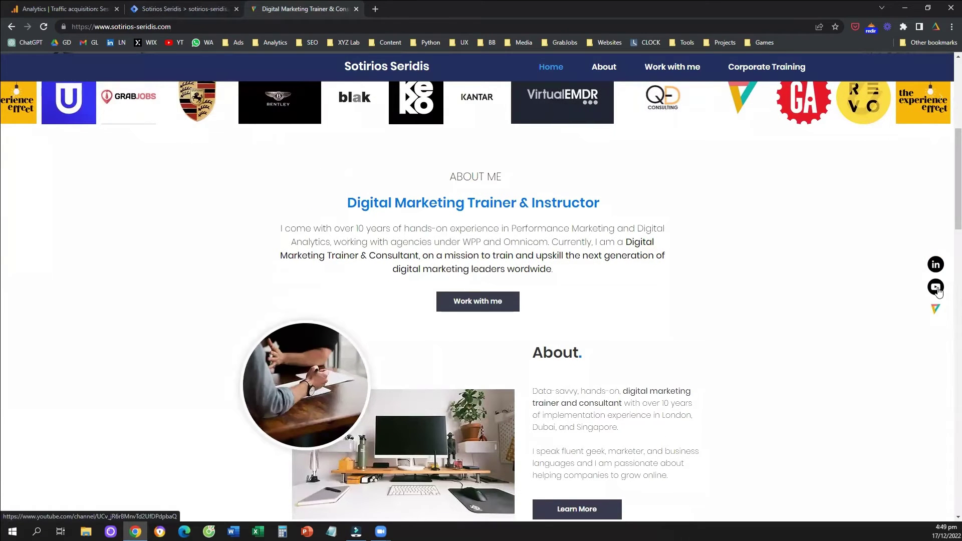
scroll(676, 278, "down", 8)
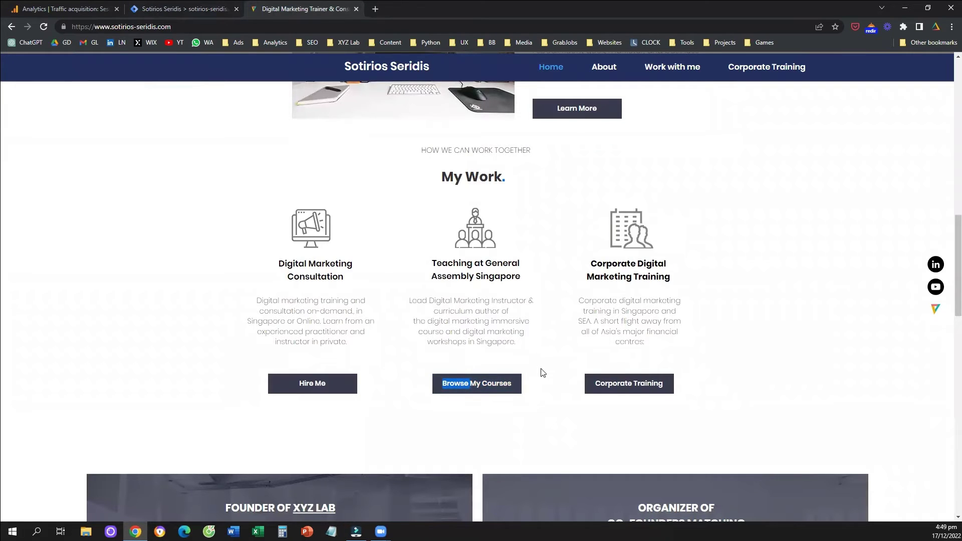
- Back in Google Tag Manager, create a new trigger for the tag, reusing the tag's name "Browse my Courses (Click)"
key("ctrl+shift+Tab")
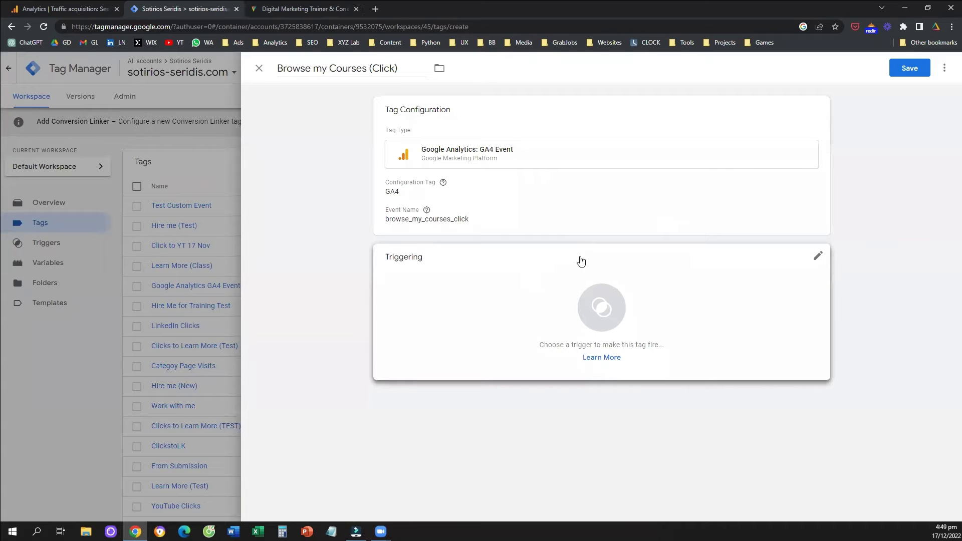
left_click(344, 68)
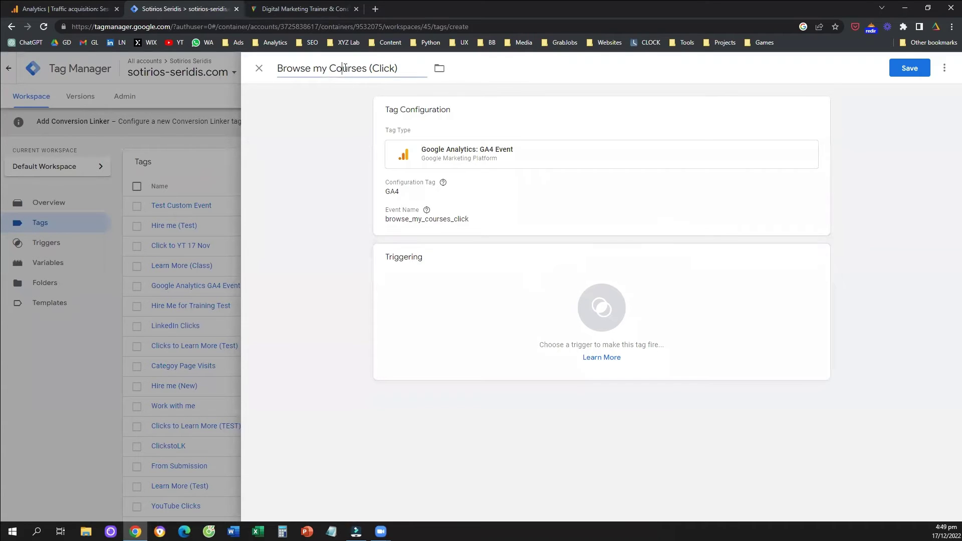
key("ctrl+a")
key("ctrl+c")
left_click(524, 281)
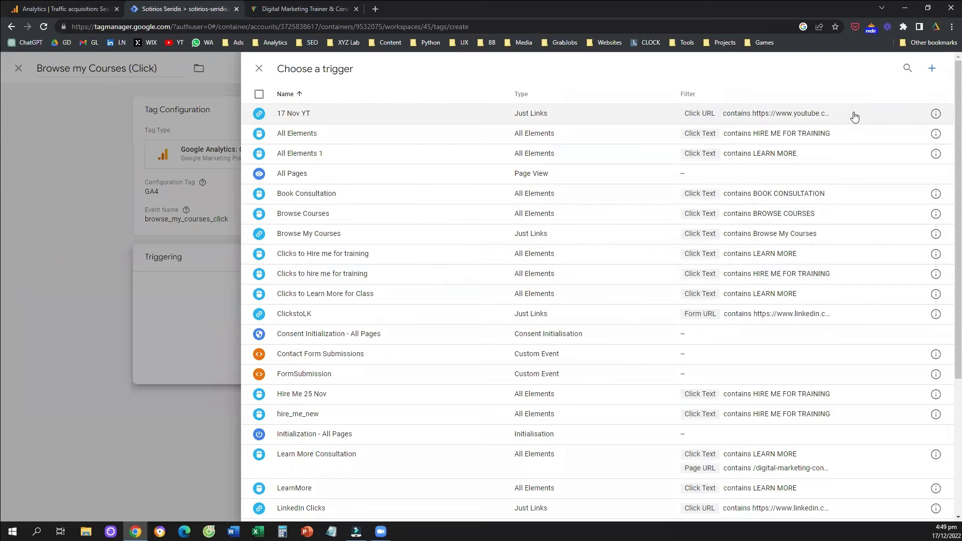
left_click(933, 70)
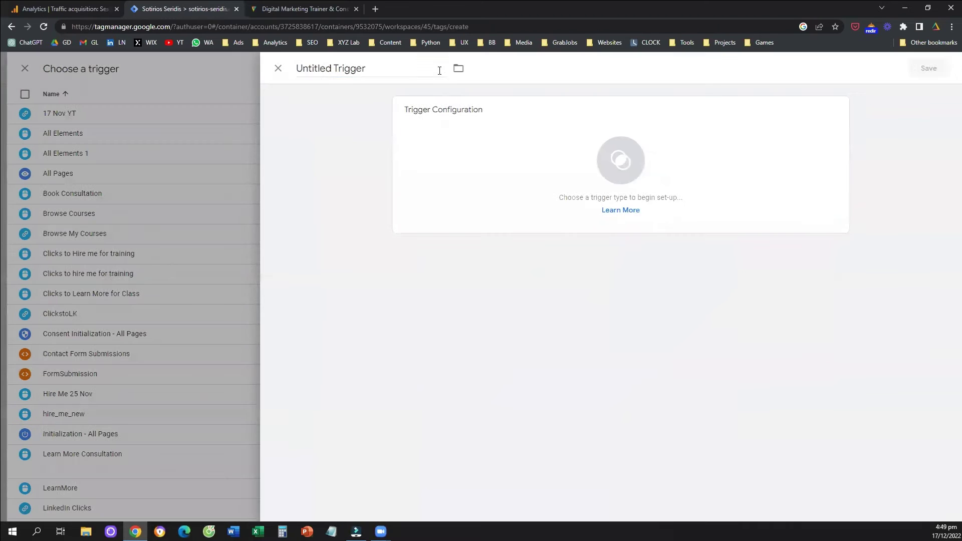
key("ctrl+v")
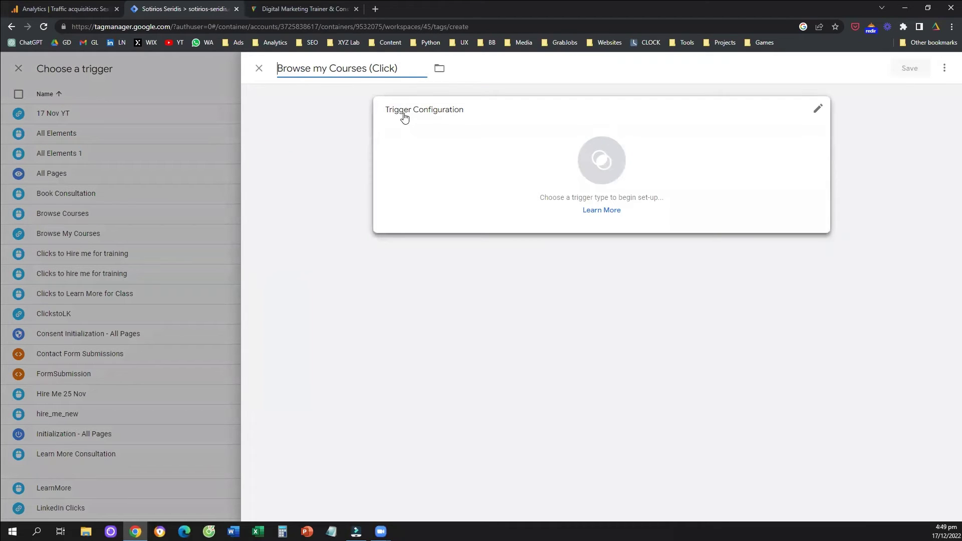
- Set the trigger type to Click - Just Links and make it fire on Some Link Clicks
left_click(446, 122)
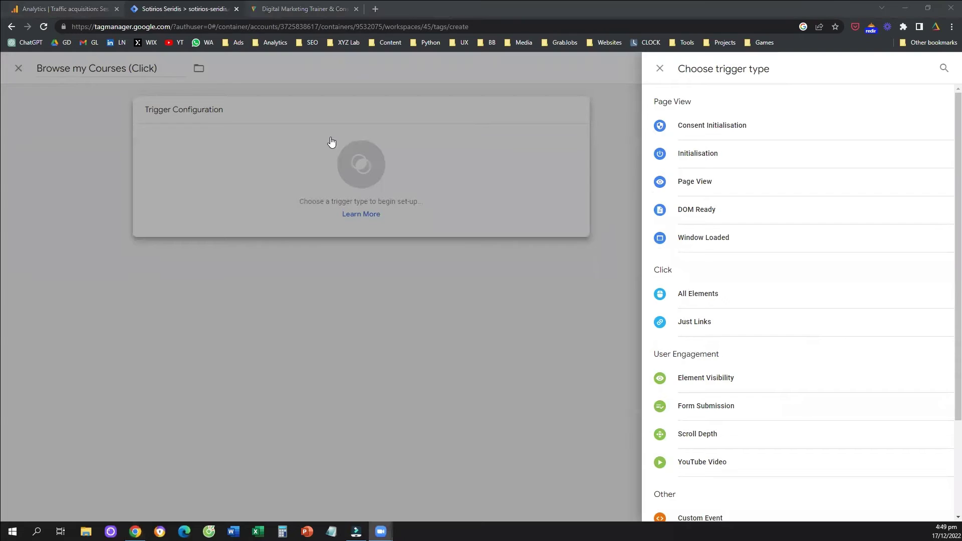
mouse_move(643, 311)
left_mouse_down()
mouse_move(650, 345)
mouse_move(735, 314)
mouse_move(644, 311)
left_mouse_up()
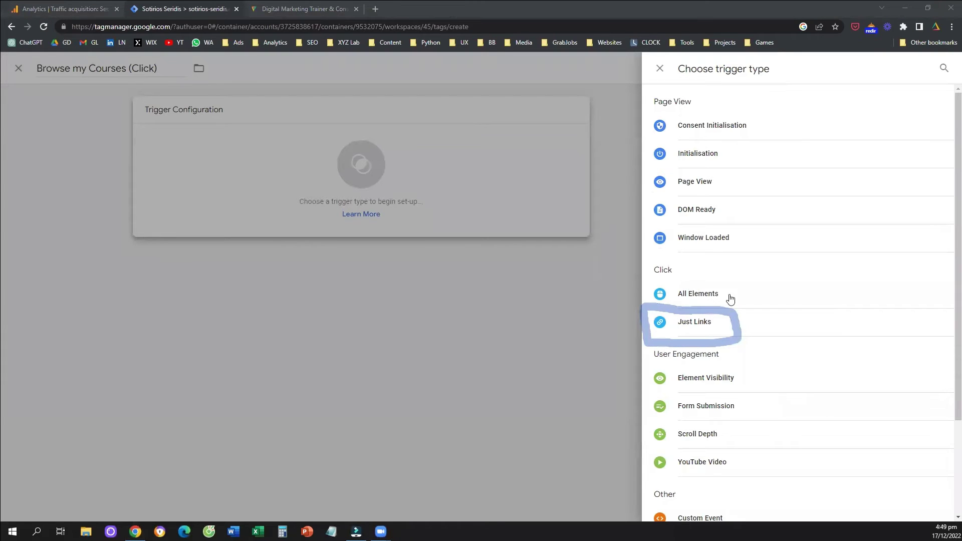
mouse_move(764, 252)
left_mouse_down()
mouse_move(750, 298)
mouse_move(770, 302)
left_mouse_up()
left_click_drag(600, 258, 637, 301)
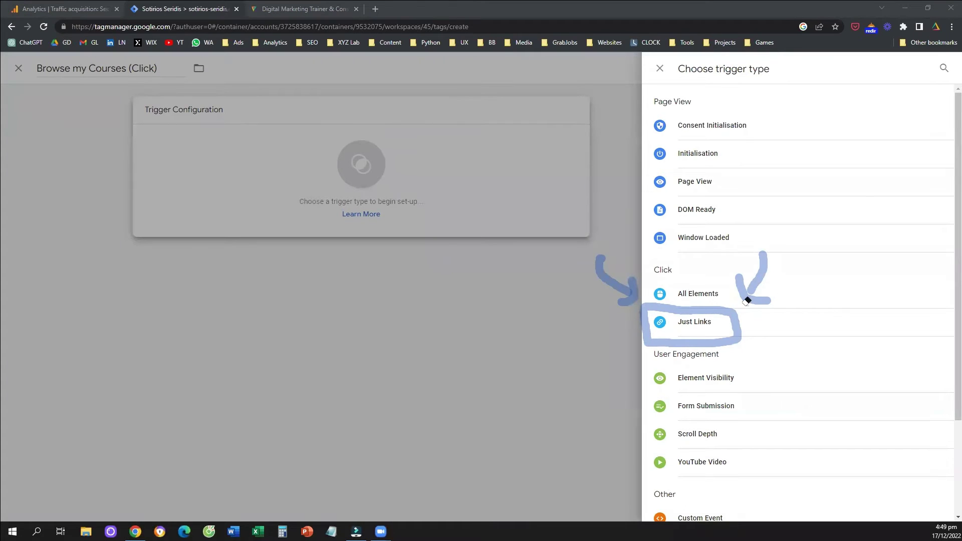
mouse_move(771, 268)
left_mouse_down()
mouse_move(593, 303)
mouse_move(681, 281)
left_mouse_up()
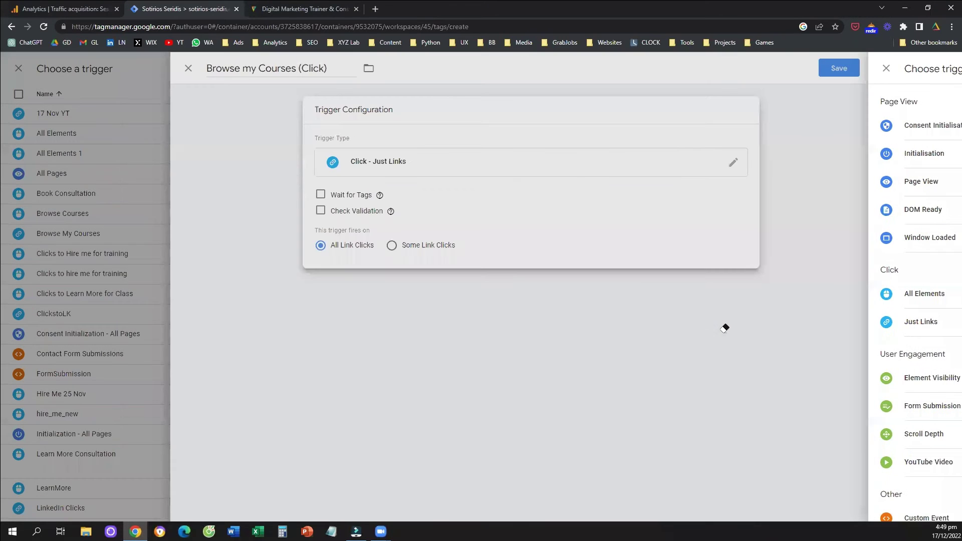
left_click(724, 327)
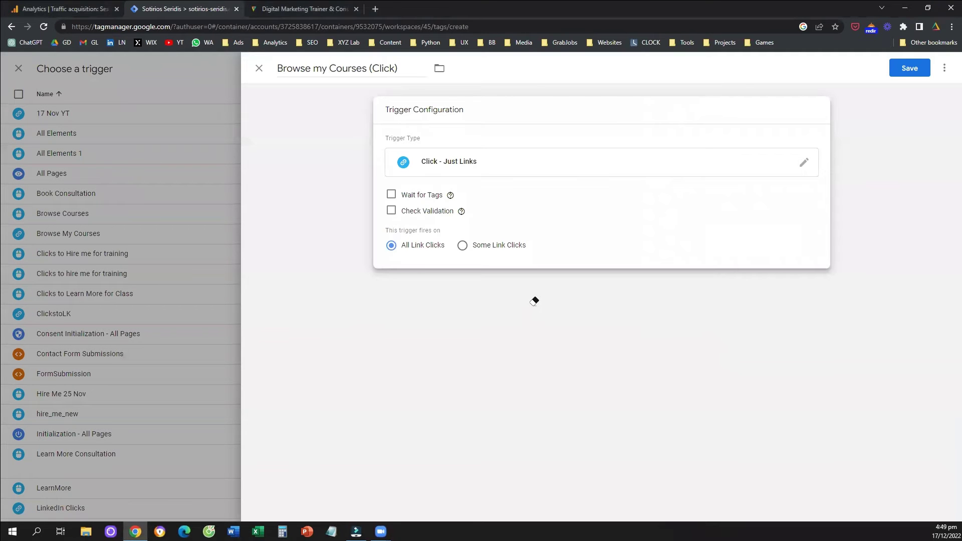
left_click(477, 242)
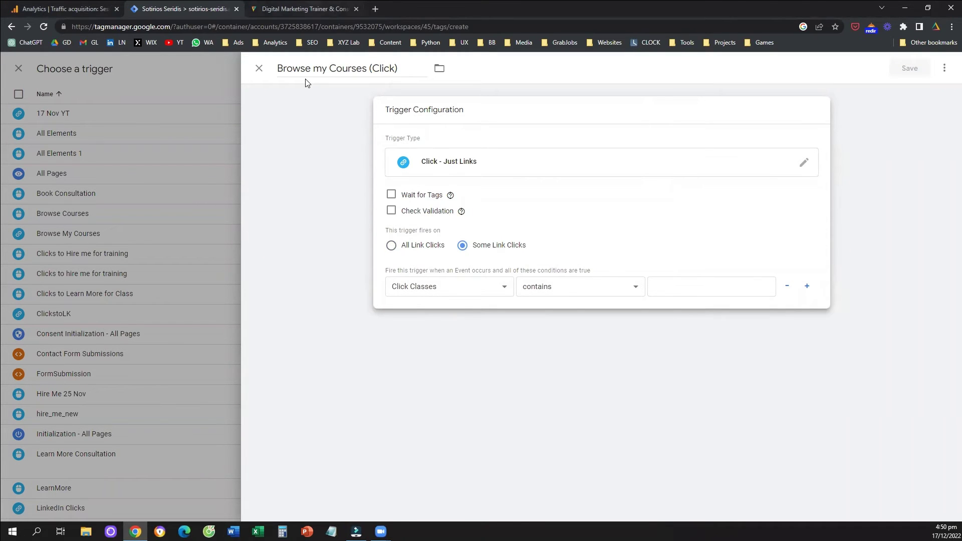
- Switch to the website and examine the Browse My Courses button that the trigger has to target
key("ctrl+Tab")
scroll(688, 316, "up", 5)
scroll(666, 323, "down", 5)
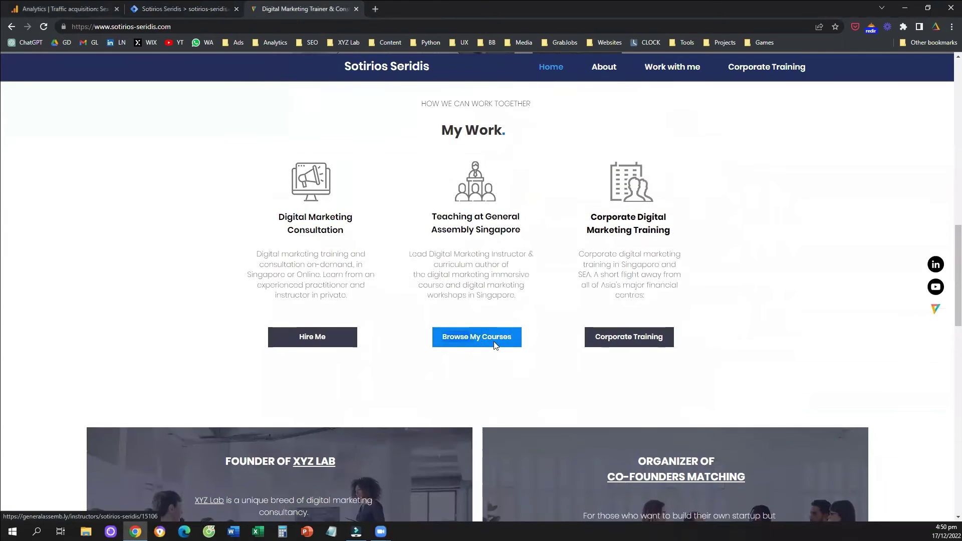
scroll(495, 346, "down", 2)
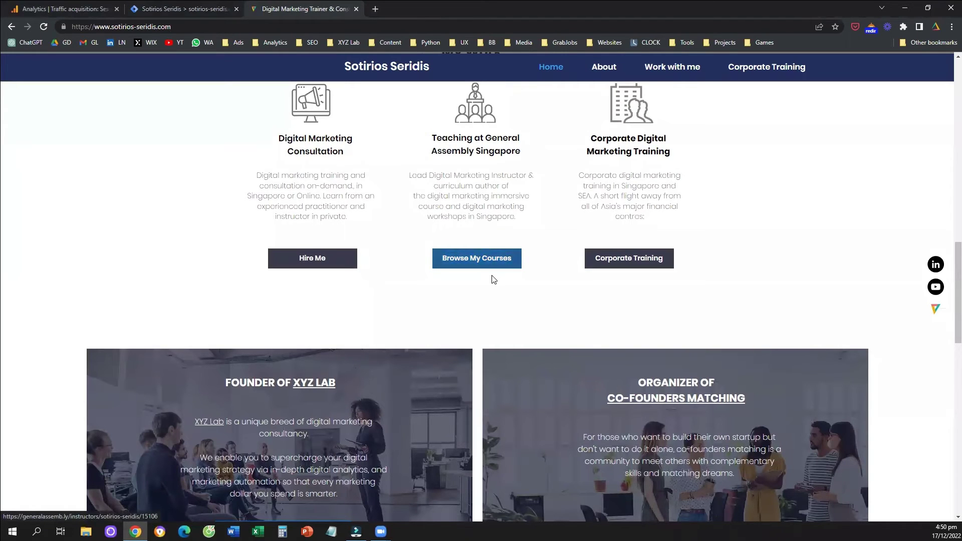
- Back in Google Tag Manager, set the firing condition's variable to Click URL
left_click(231, 9)
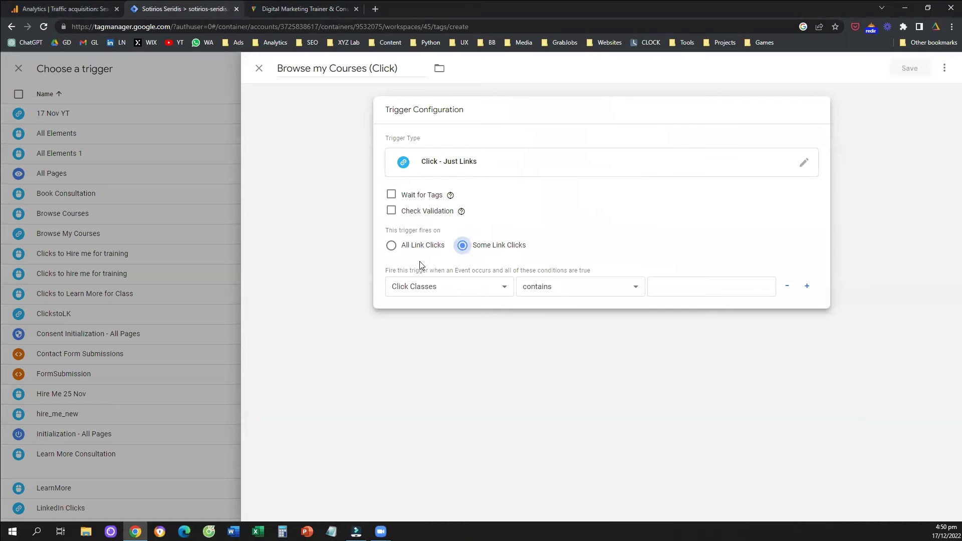
left_click(466, 289)
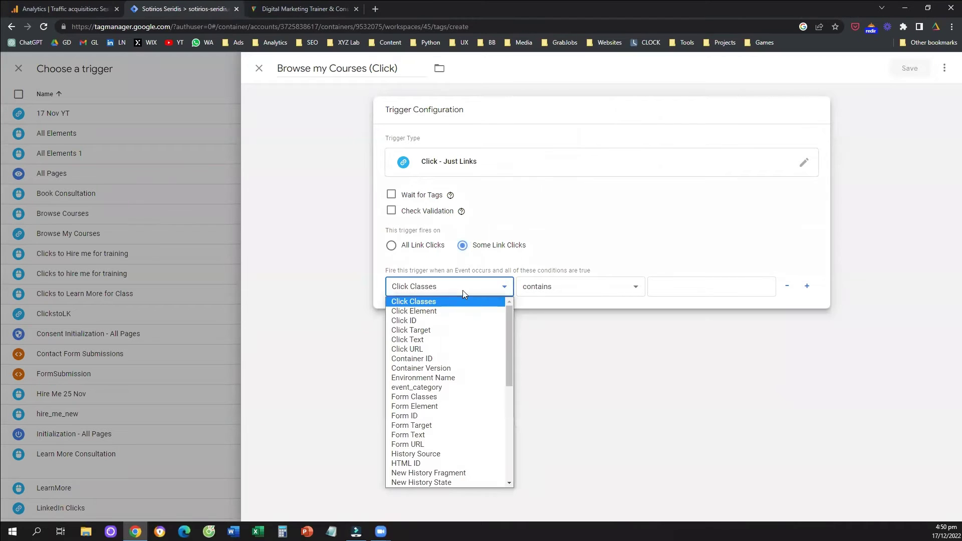
left_click(556, 341)
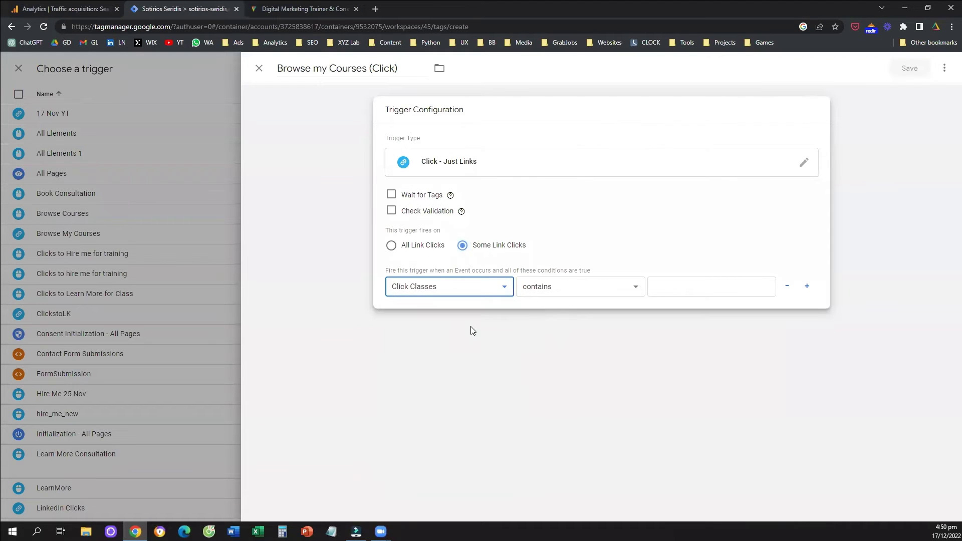
left_click(491, 294)
scroll(486, 347, "down", 1)
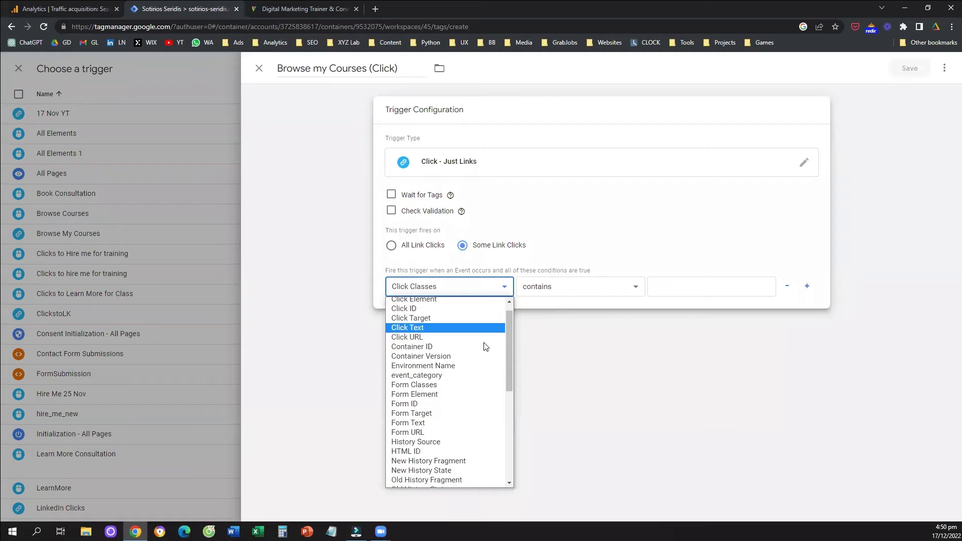
scroll(486, 347, "up", 1)
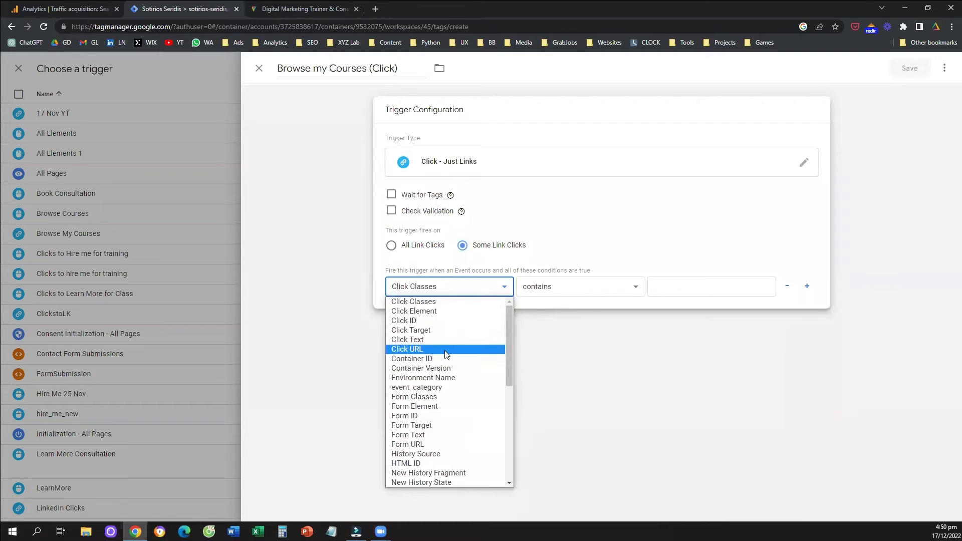
left_click(474, 349)
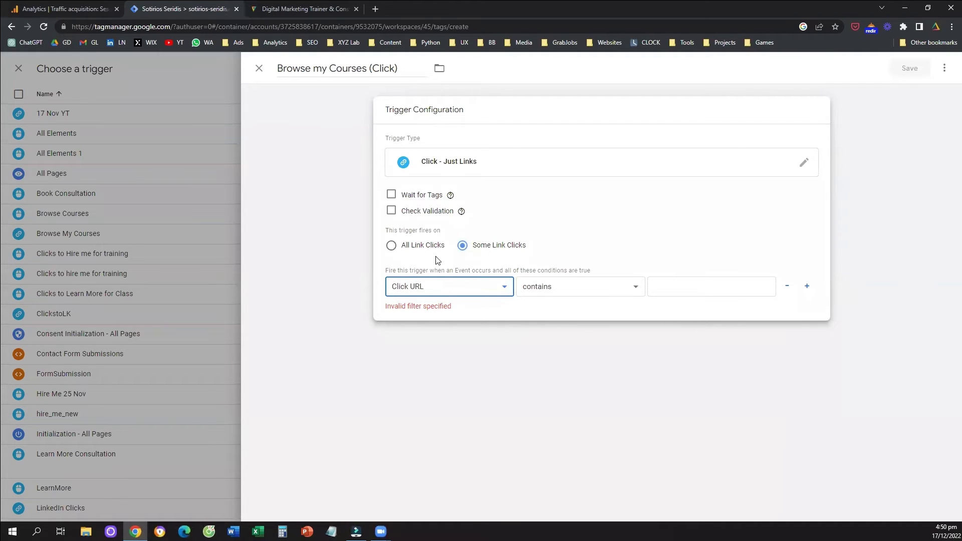
mouse_move(450, 193)
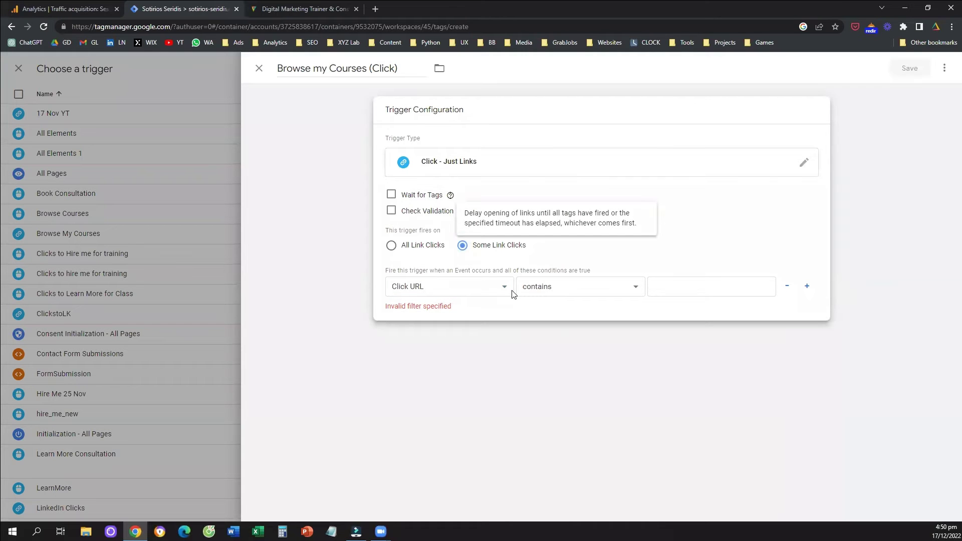
- On the website, copy the Browse My Courses link address and open the link in a new tab to check its URL
left_click(307, 6)
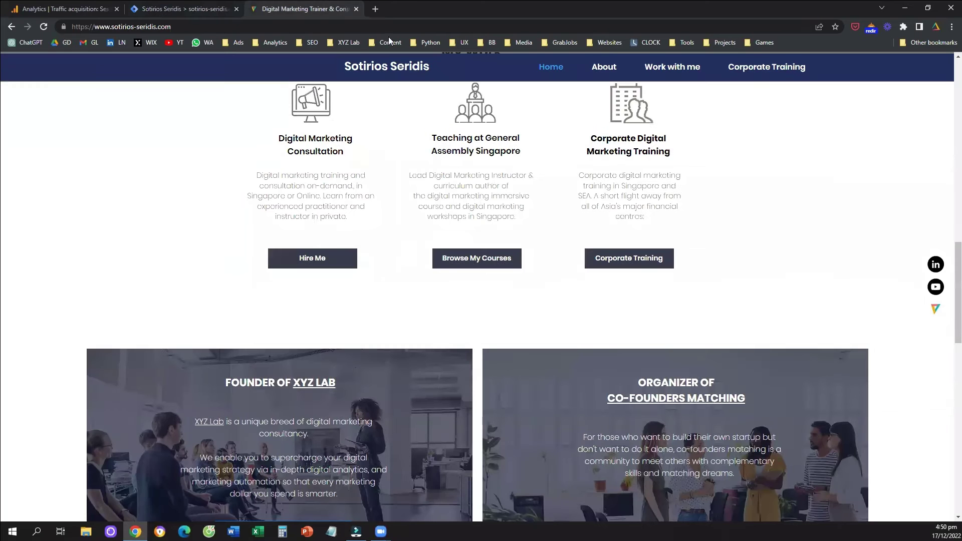
right_click(475, 257)
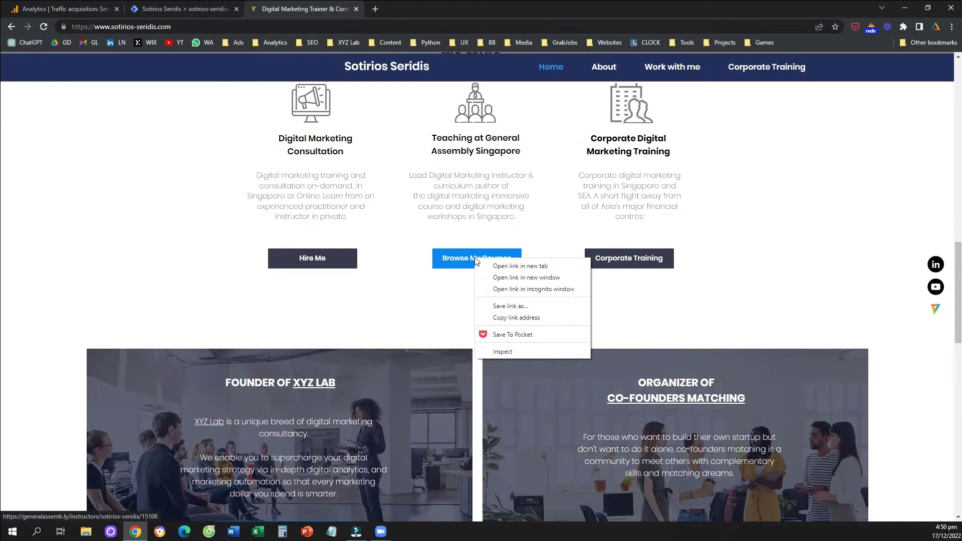
left_click(534, 320)
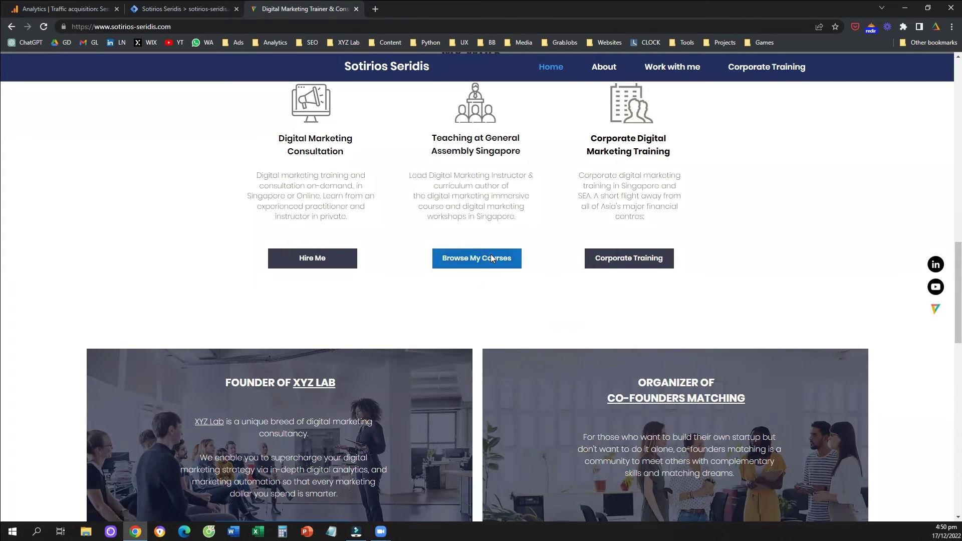
right_click(492, 258)
left_click(506, 262)
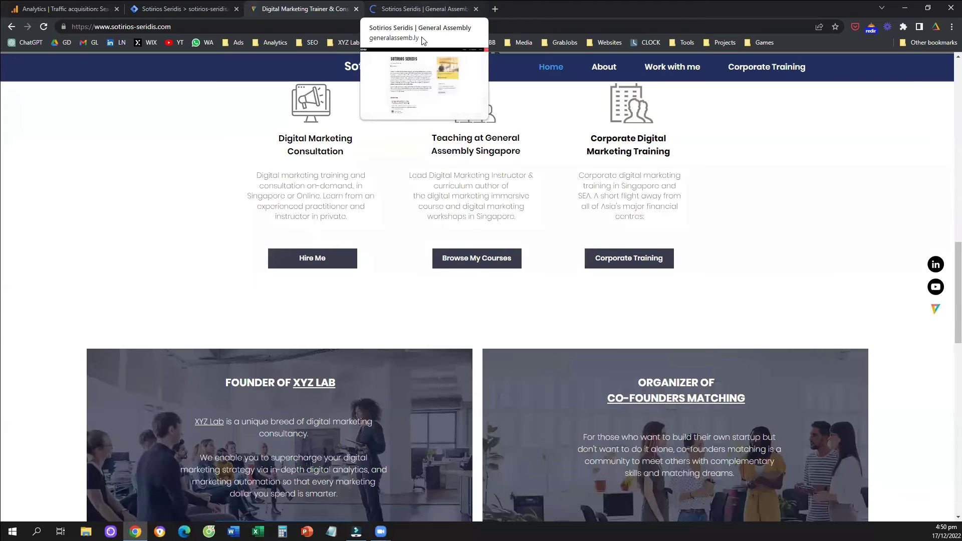
left_click(425, 9)
left_click(245, 27)
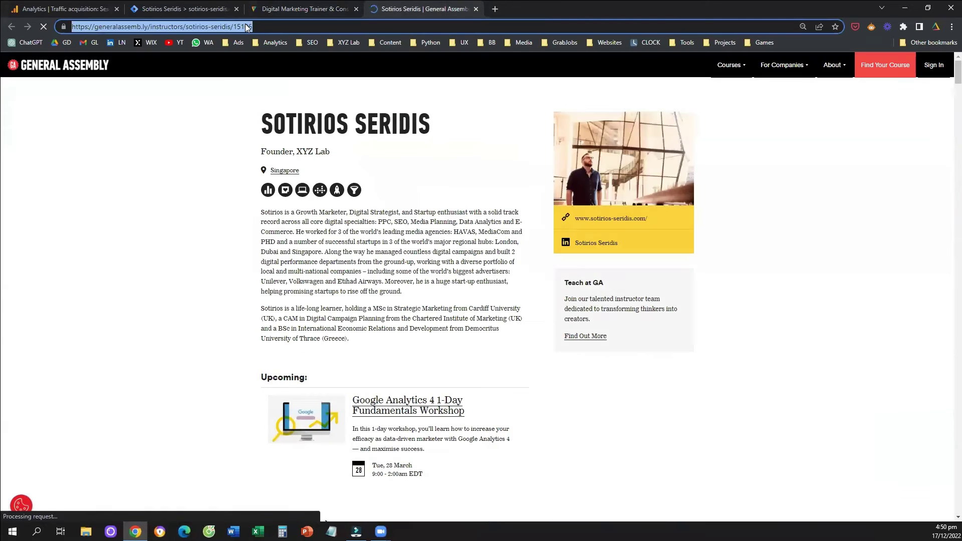
left_click(321, 3)
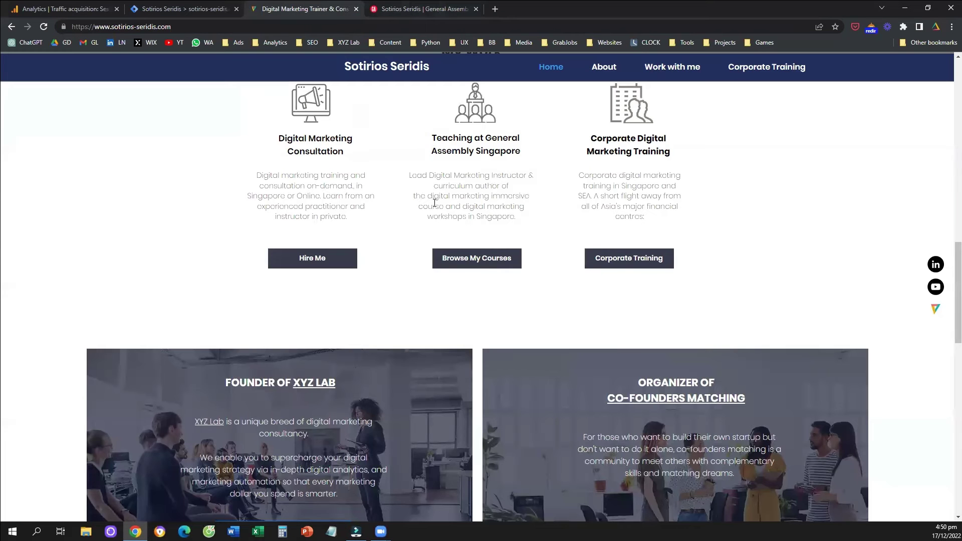
- Copy the Browse My Courses button's link address and paste it as the Click URL condition's value in Google Tag Manager
right_click(489, 261)
left_click(543, 324)
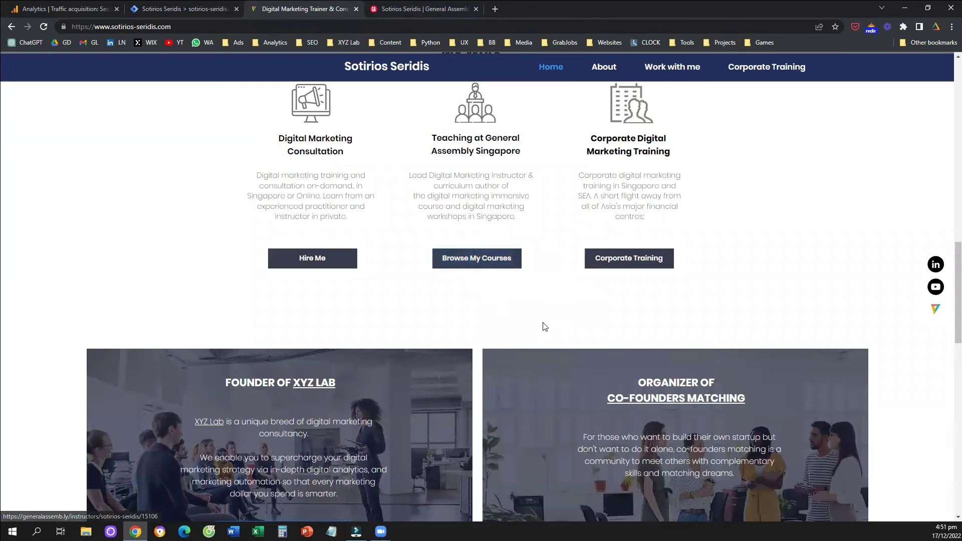
left_click(186, 8)
left_click(668, 292)
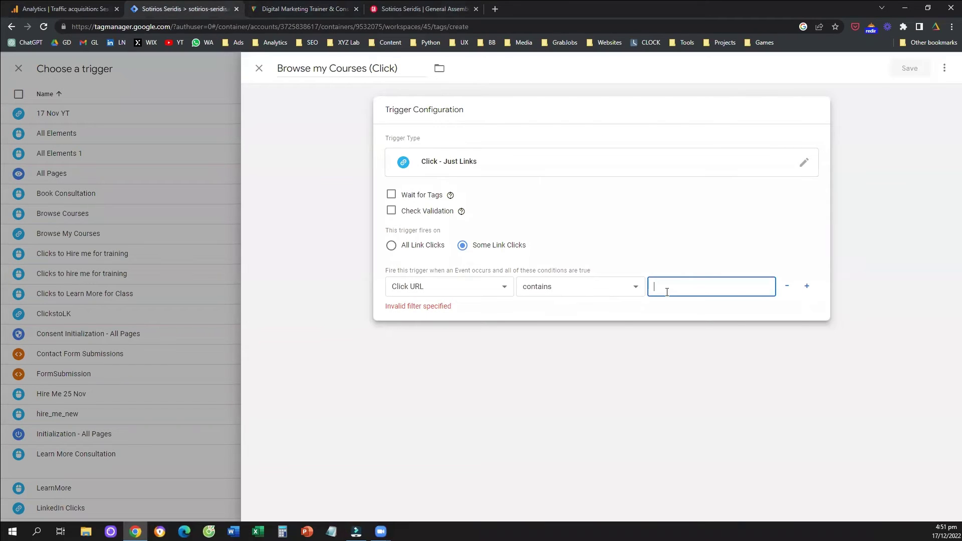
key("ctrl+v")
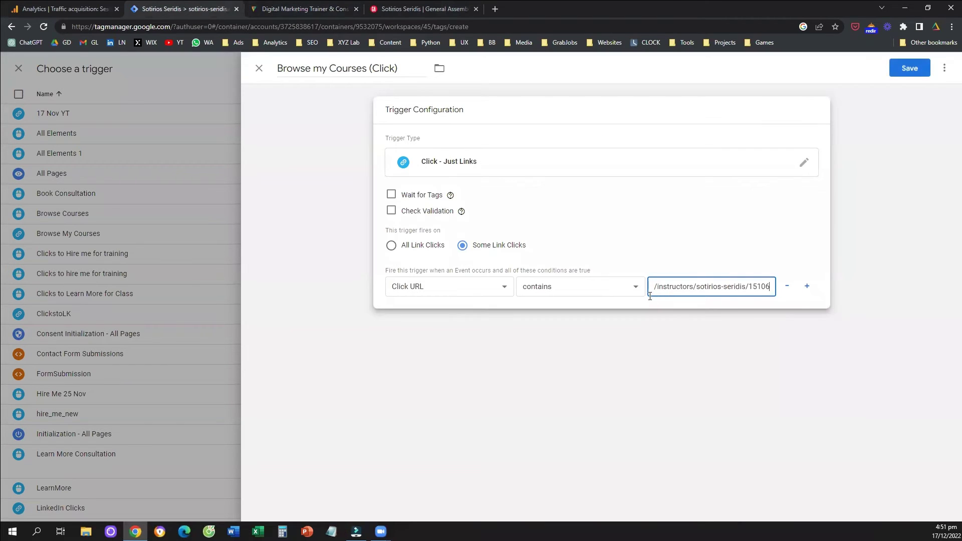
- Review the match operators and the pasted URL, keeping the Click URL condition on contains
left_click(558, 287)
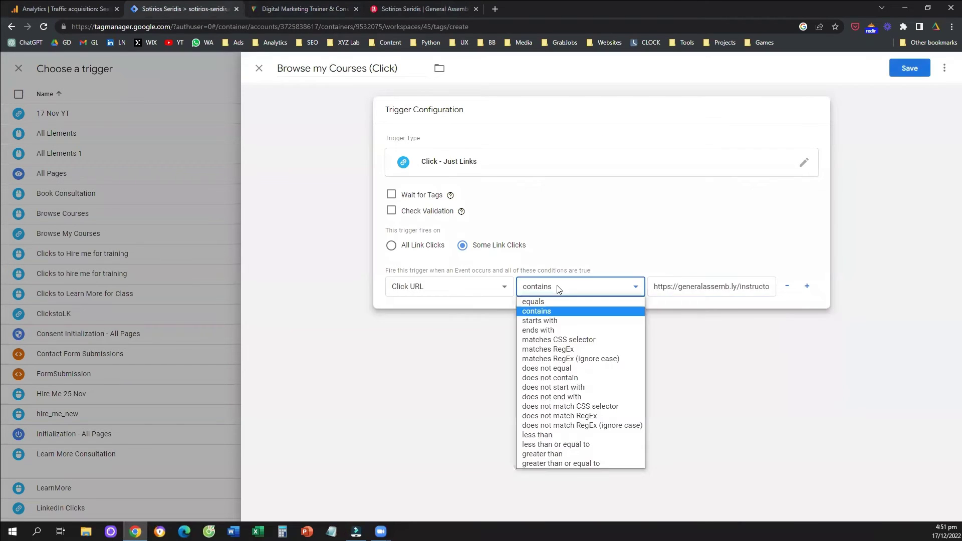
left_click(555, 311)
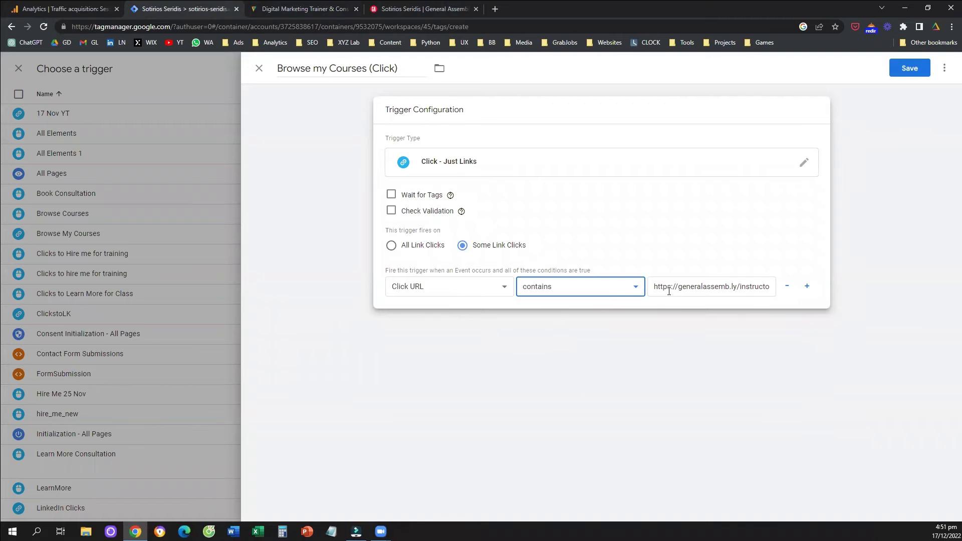
left_click_drag(669, 291, 644, 294)
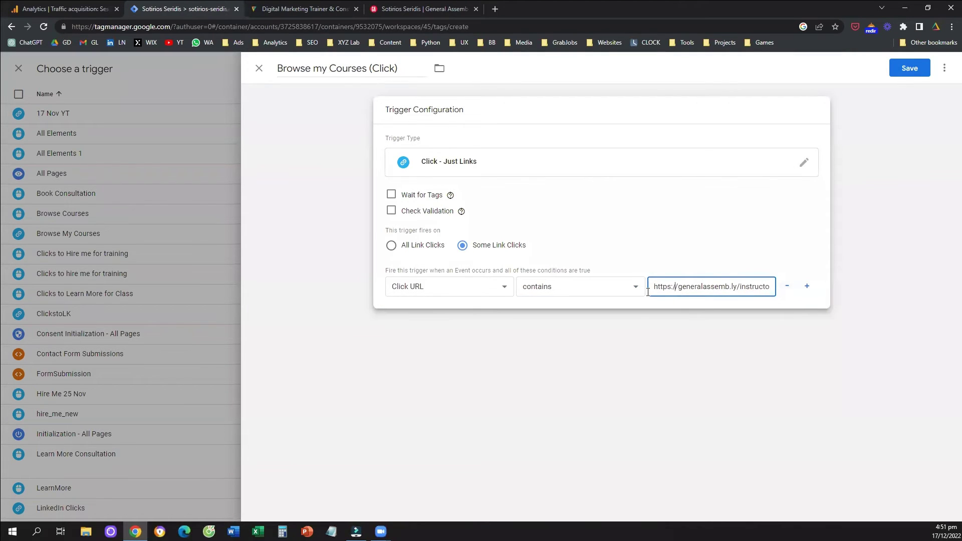
left_click(623, 288)
left_click(605, 312)
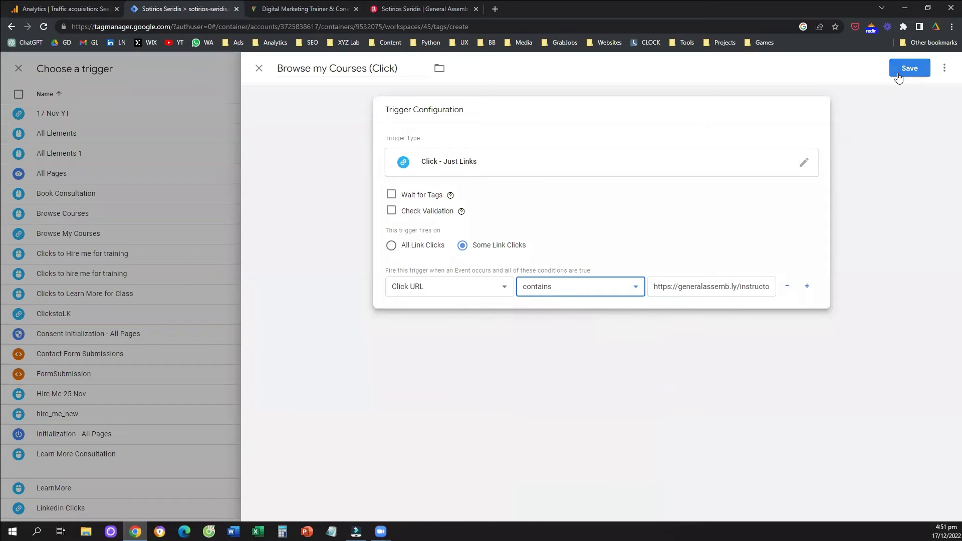
- Save the trigger with Click URL kept as its condition variable, and save the Browse my Courses (Click) tag
left_click(462, 293)
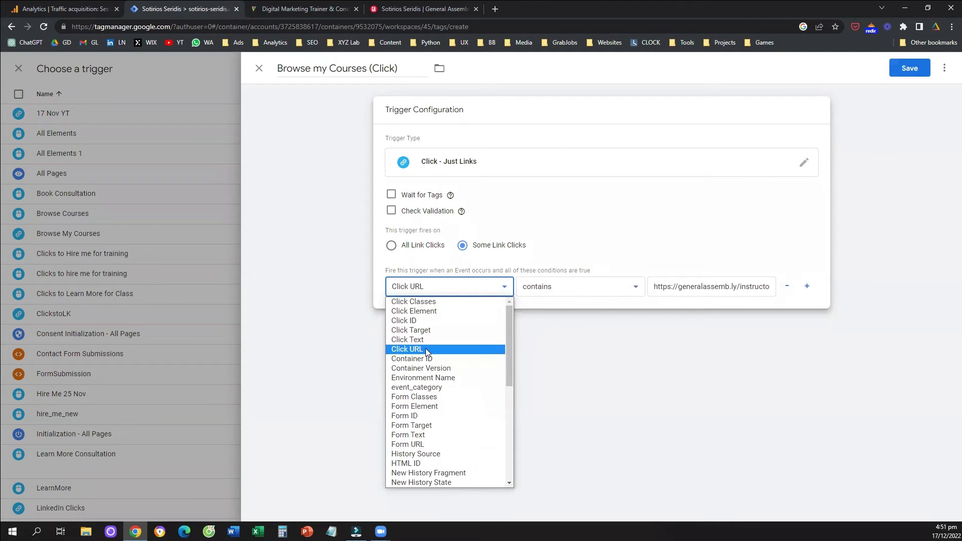
left_click(897, 73)
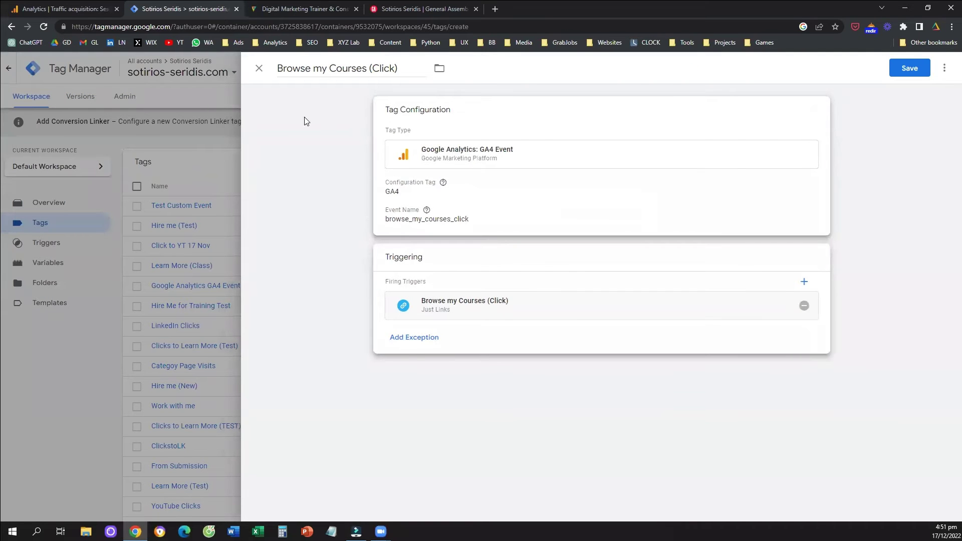
left_click(944, 68)
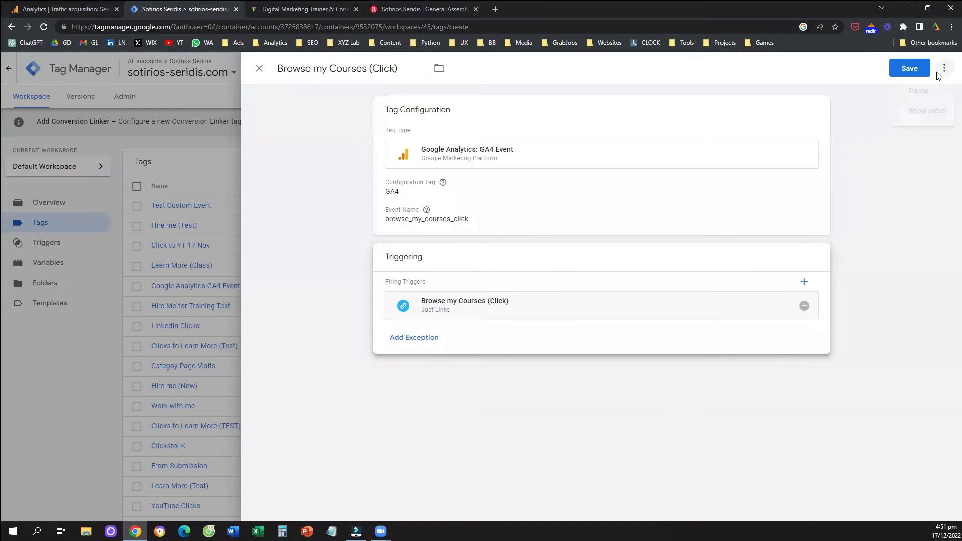
left_click(922, 70)
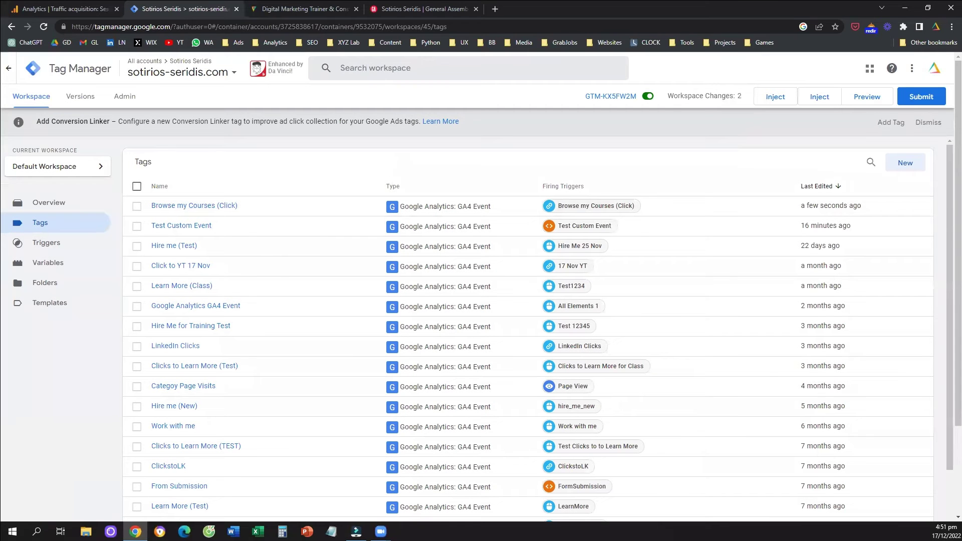
- Open the workspace's Variables page and view the built-in variables available for configuration
mouse_move(83, 252)
left_mouse_down()
mouse_move(91, 251)
mouse_move(94, 281)
left_mouse_up()
left_click_drag(11, 250, 13, 272)
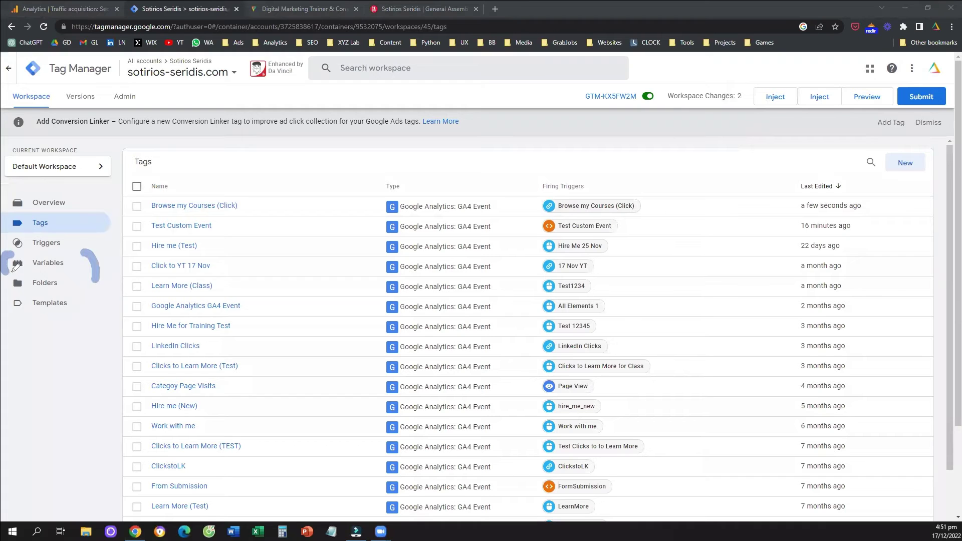
left_click(64, 266)
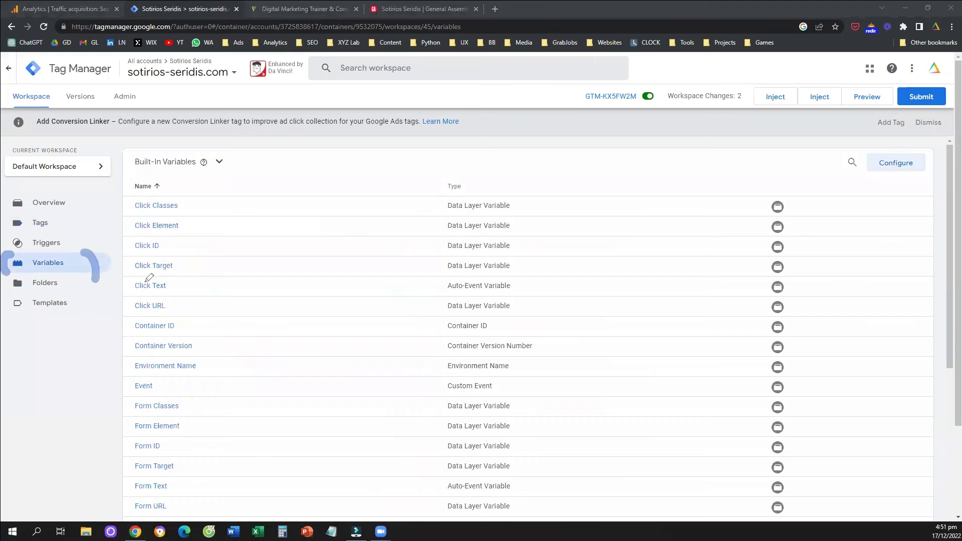
left_click_drag(98, 267, 302, 191)
mouse_move(389, 161)
left_mouse_down()
mouse_move(585, 135)
mouse_move(825, 155)
mouse_move(822, 176)
left_mouse_up()
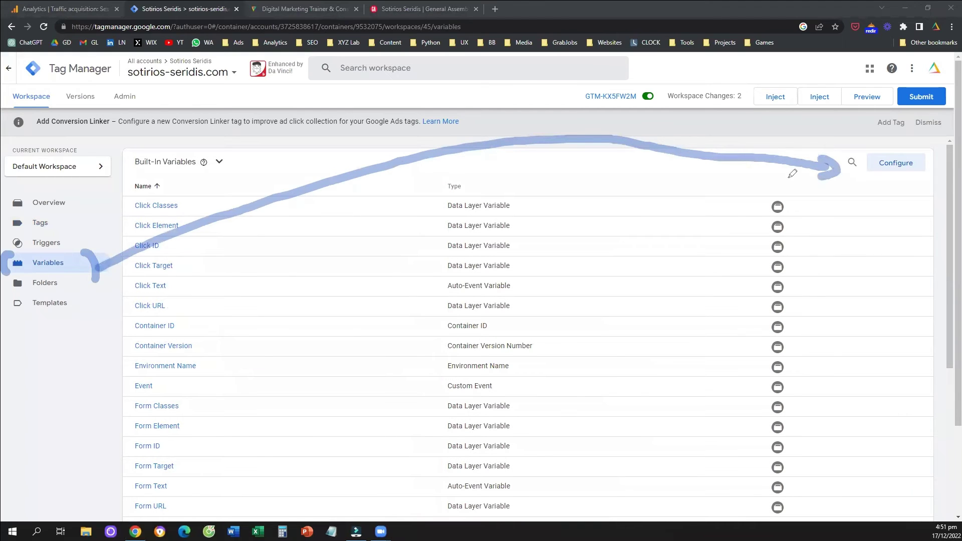
- Enable all the Errors built-in variables in the Configure Built-In Variables list and close it
left_click(905, 170)
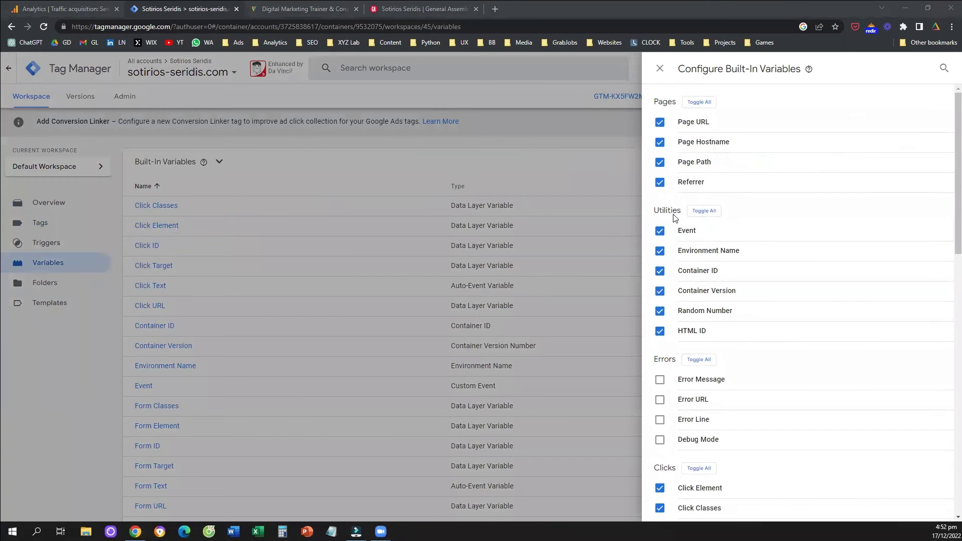
scroll(693, 263, "down", 2)
left_click(697, 271)
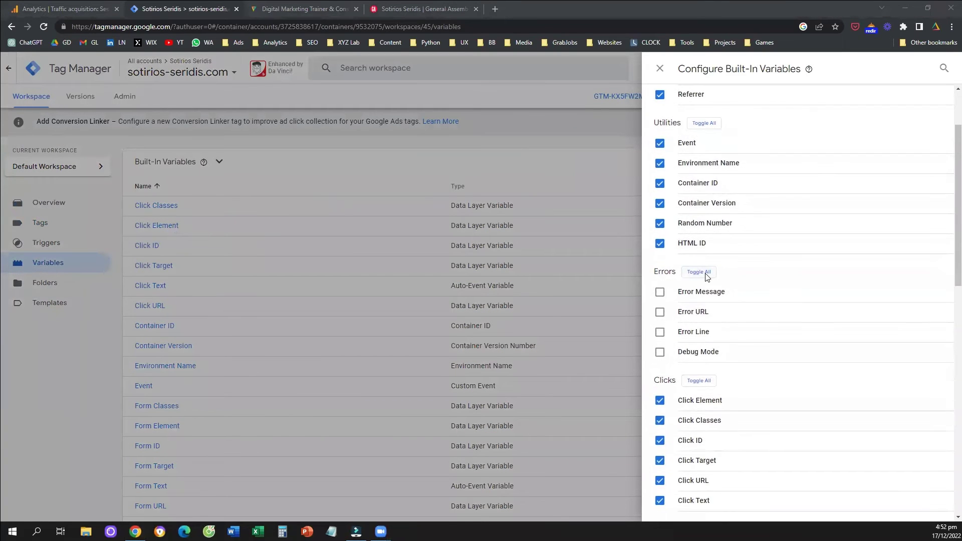
scroll(717, 328, "down", 7)
scroll(717, 382, "up", 5)
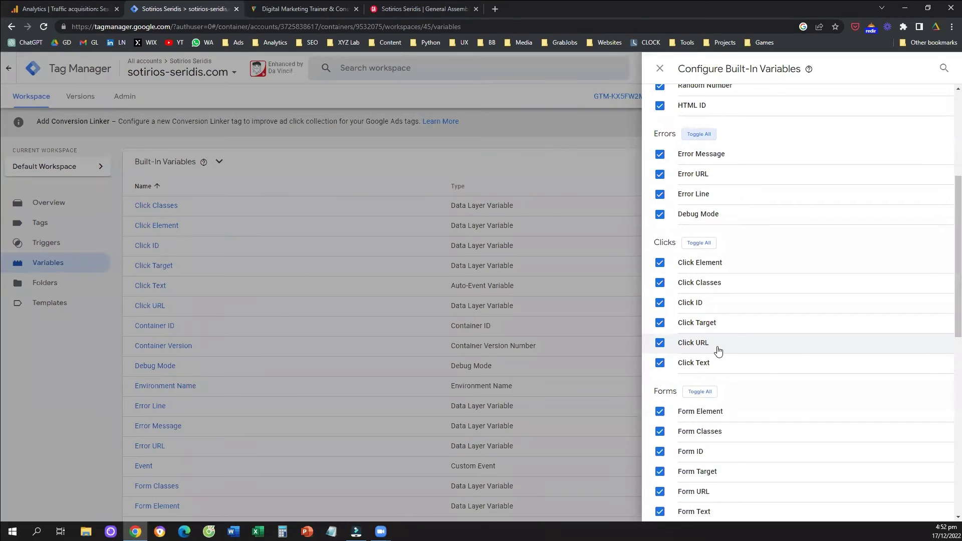
left_click(661, 69)
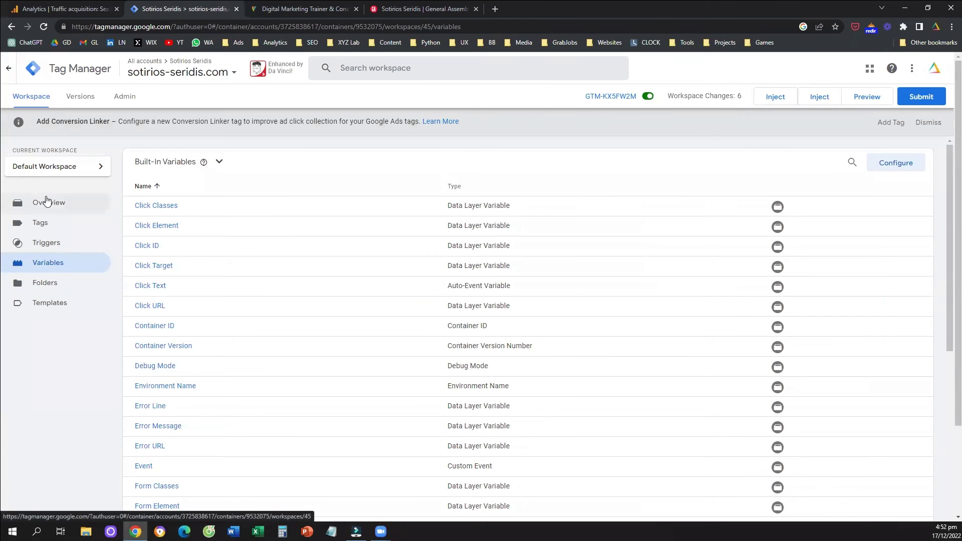
- Review the Browse my Courses (Click) firing trigger's configuration from the workspace's tags list
left_click(47, 201)
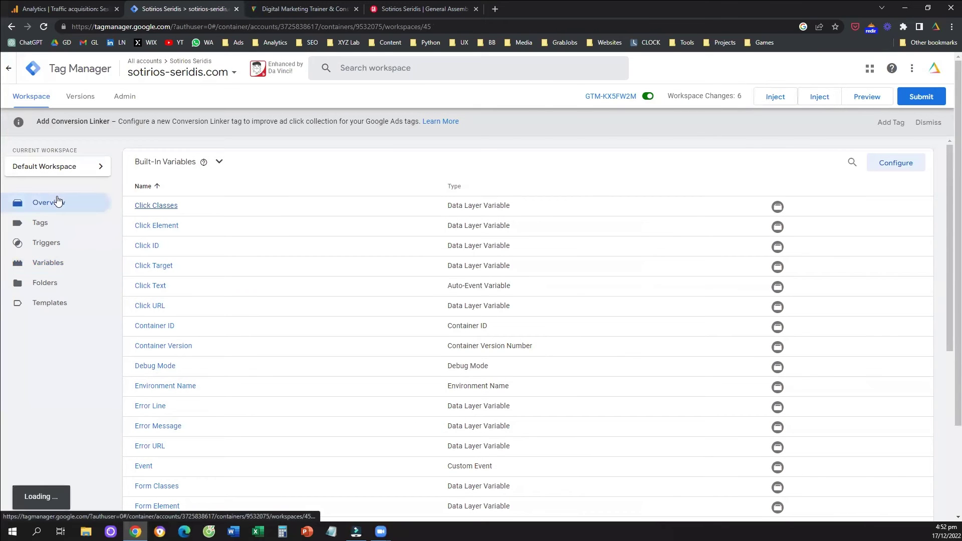
left_click(64, 226)
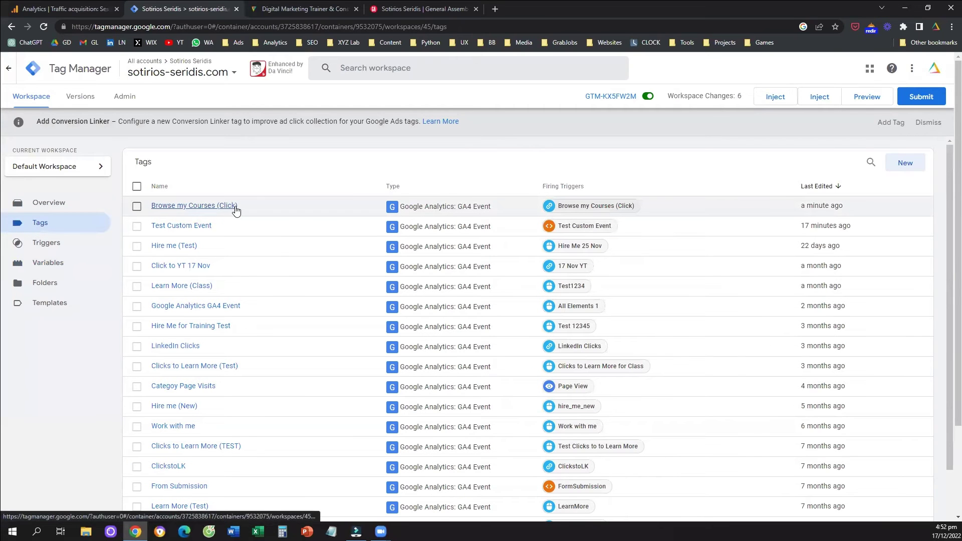
left_click(633, 206)
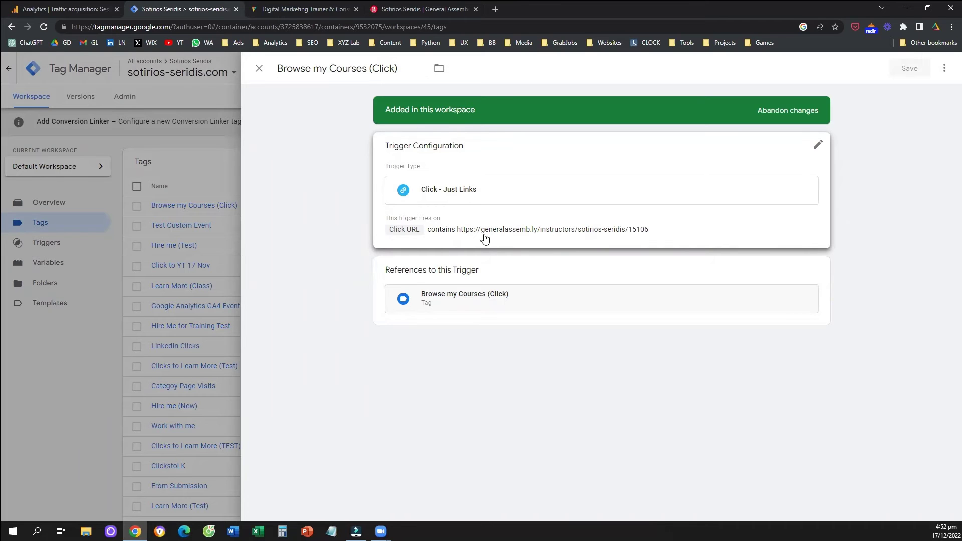
left_click(259, 70)
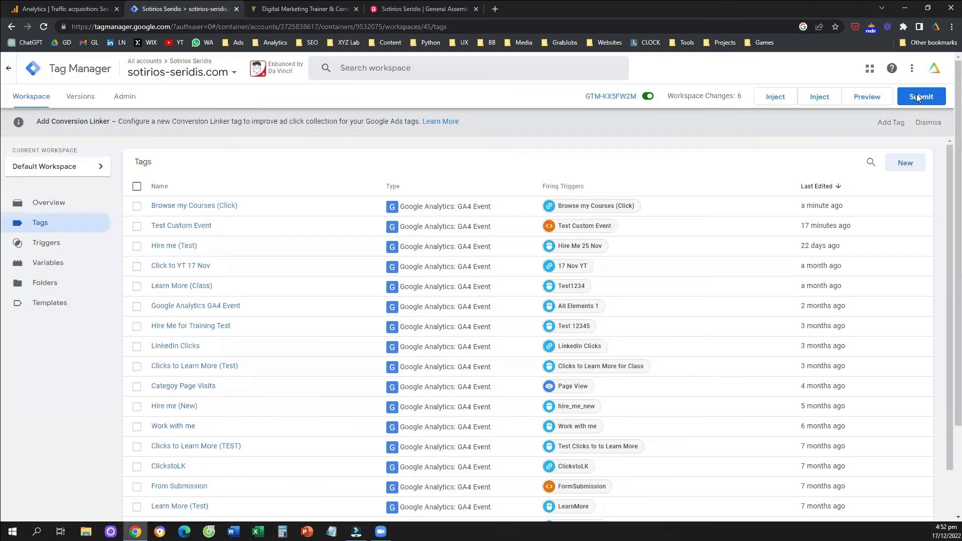
- Submit and publish the workspace changes, return to the workspace overview, and close the General Assembly page
left_click(918, 97)
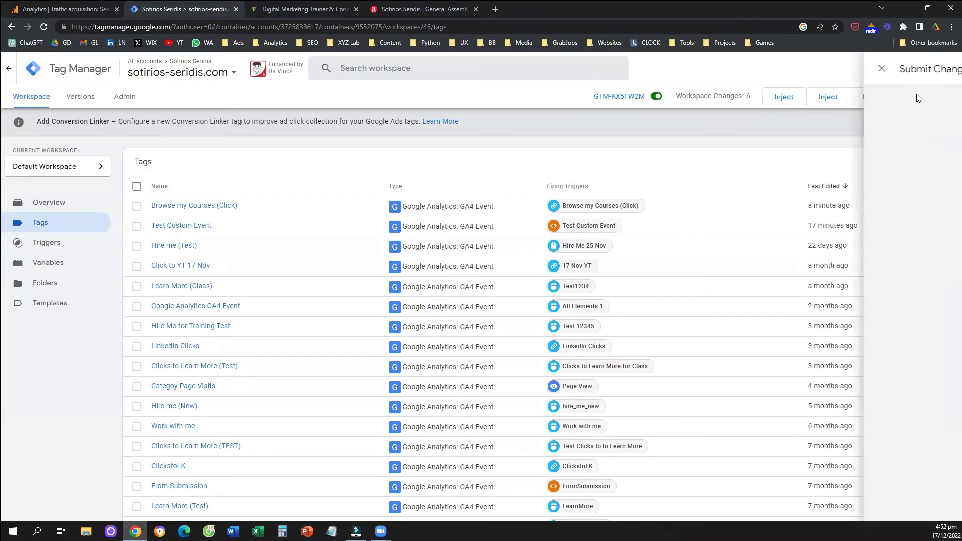
left_click(922, 69)
left_click(621, 363)
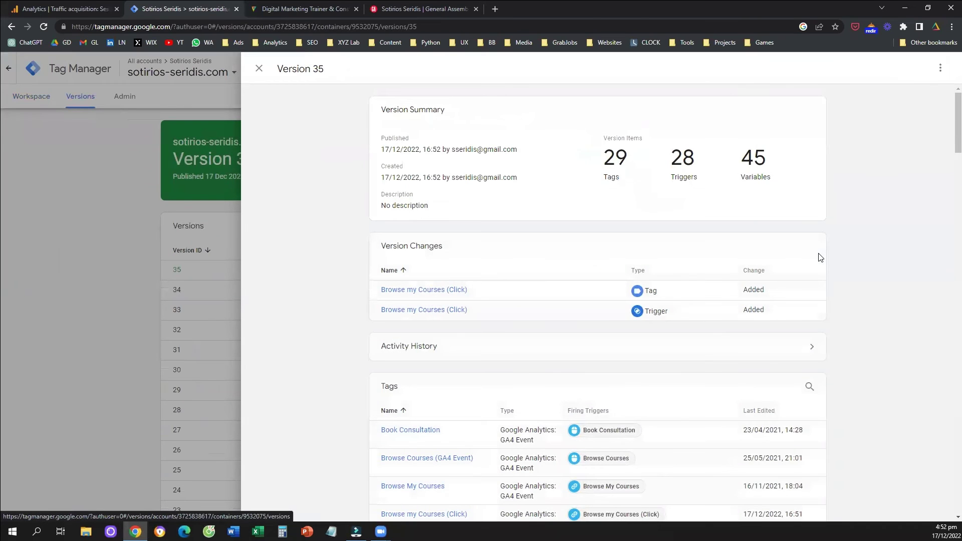
left_click(259, 68)
left_click(38, 98)
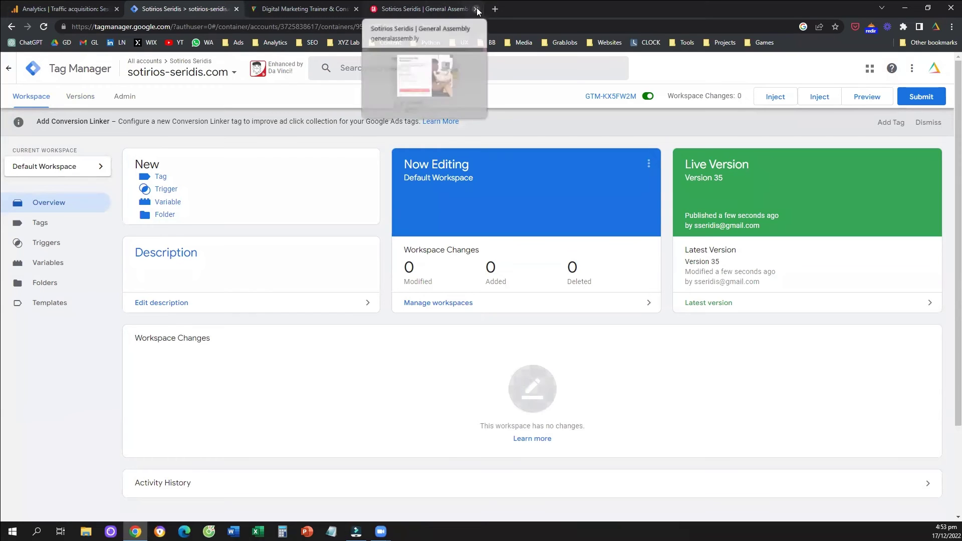
left_click(477, 8)
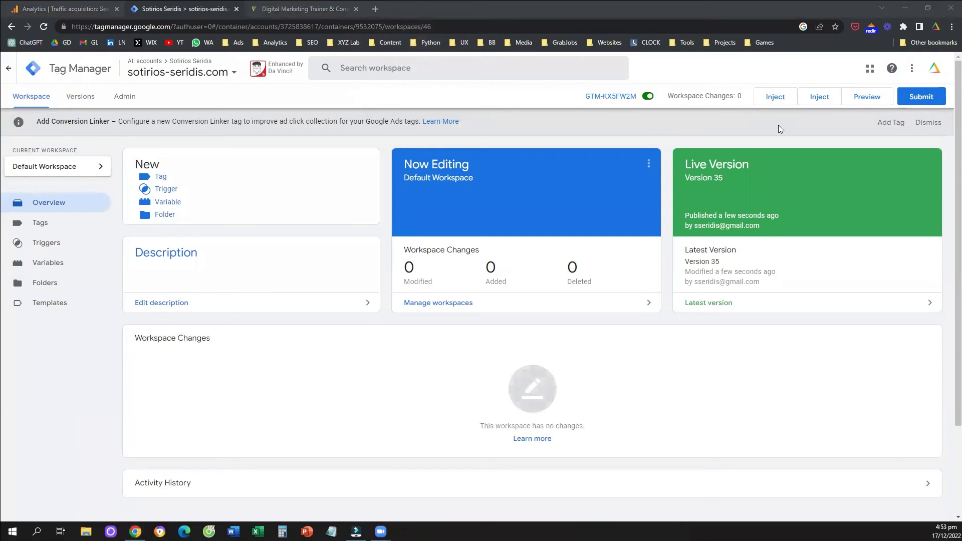
- Start Tag Manager's preview mode and connect Tag Assistant to the website with the debug signal included in the URL
mouse_move(878, 90)
left_mouse_down()
mouse_move(857, 87)
mouse_move(845, 112)
mouse_move(892, 109)
mouse_move(895, 88)
left_mouse_up()
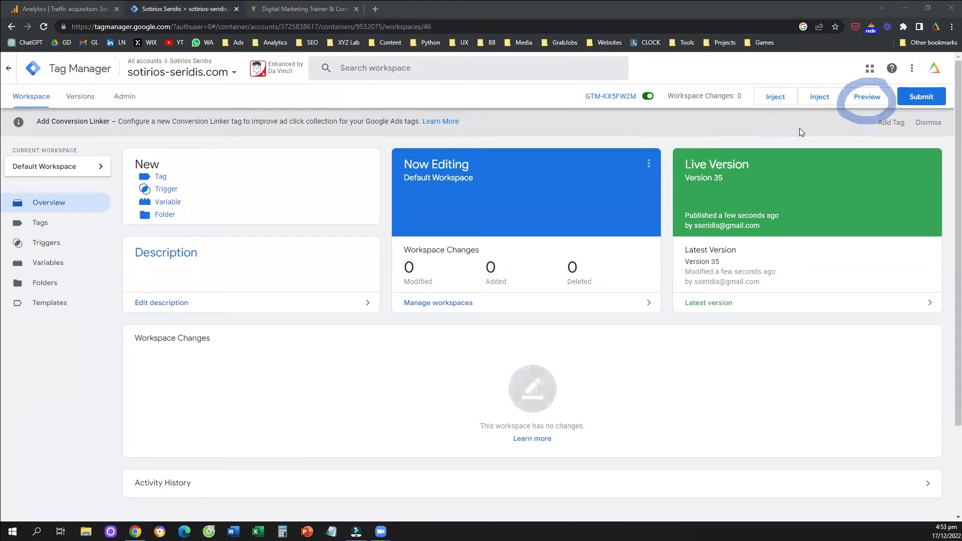
left_click_drag(807, 113, 826, 126)
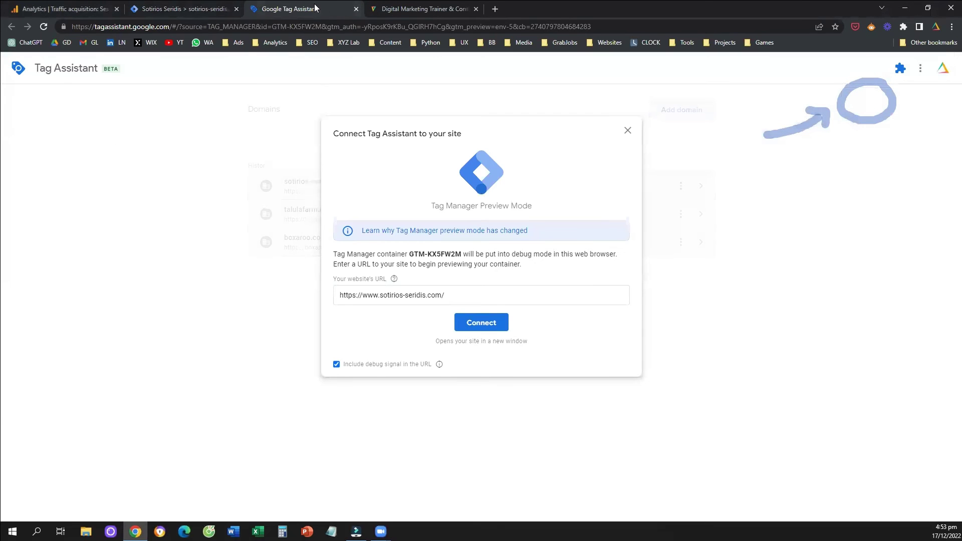
left_click(454, 301)
left_click(362, 317)
left_click(481, 325)
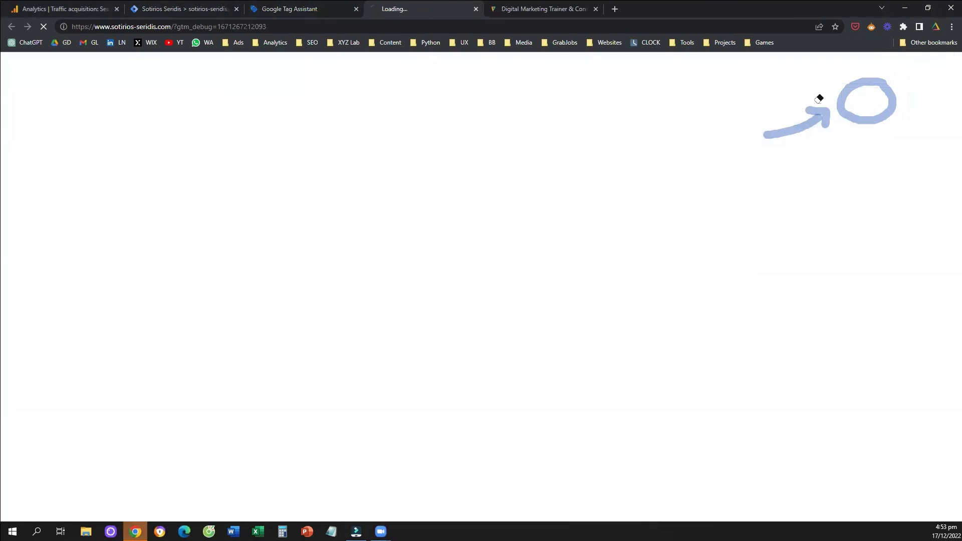
left_click(809, 121)
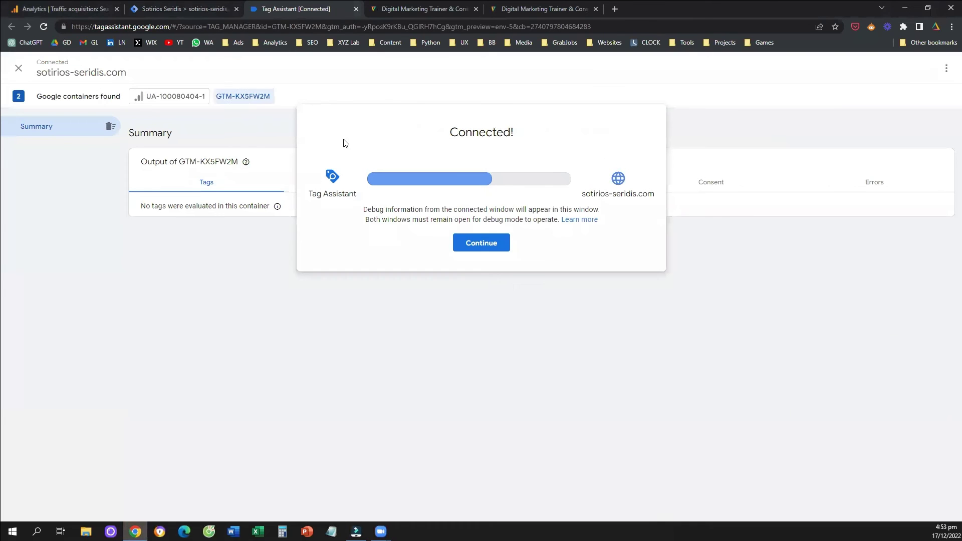
left_click(497, 248)
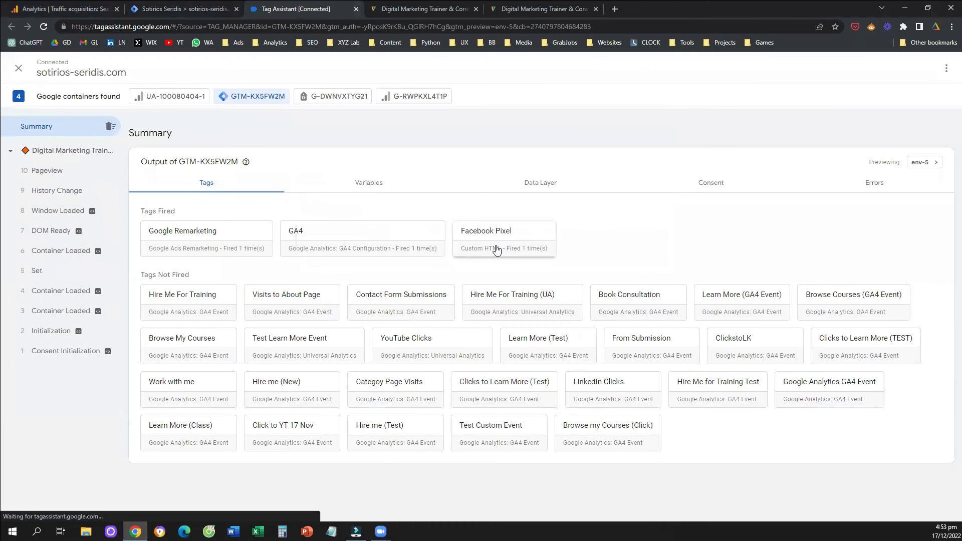
- Follow the Browse My Courses link on the connected website to test the tag, and return to Tag Assistant
left_click(420, 2)
left_click_drag(795, 430, 798, 374)
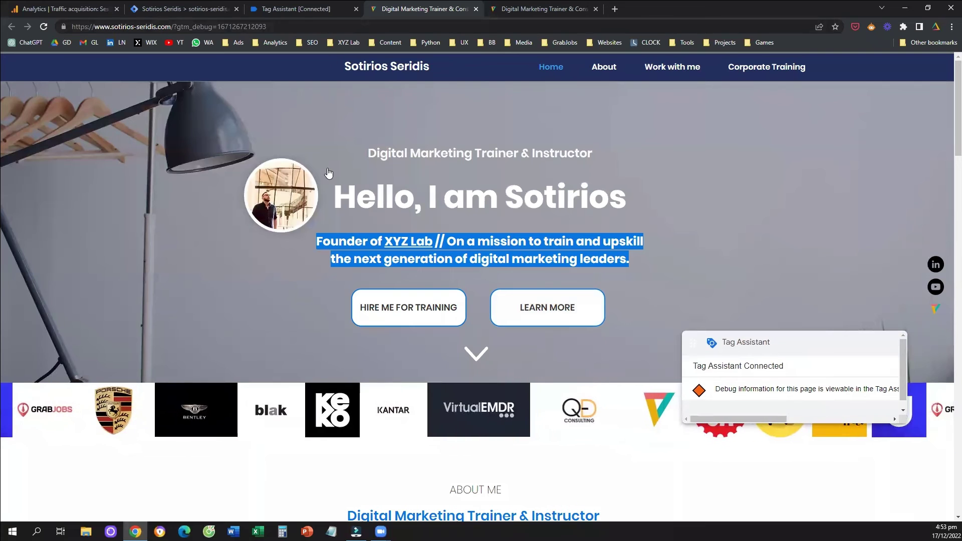
scroll(323, 278, "down", 2)
scroll(322, 278, "down", 10)
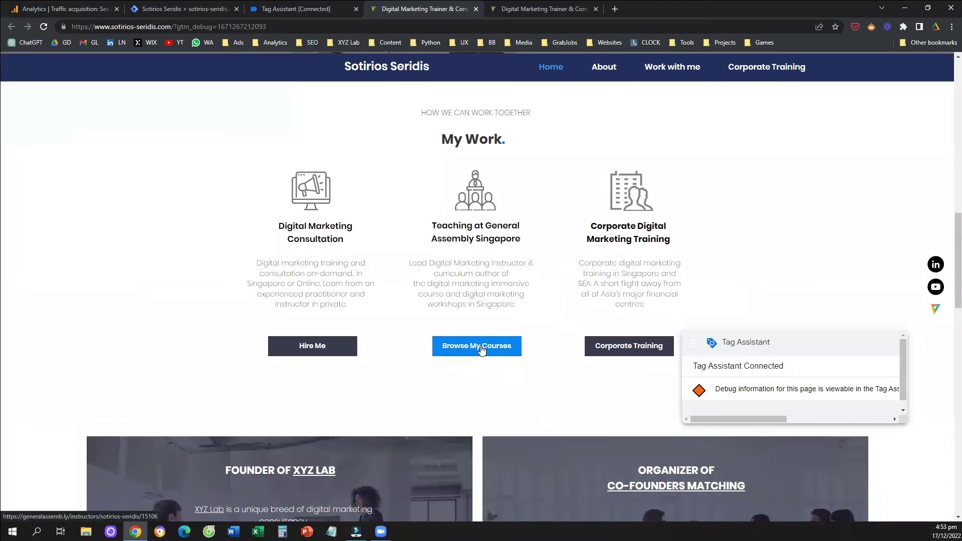
left_click(483, 351)
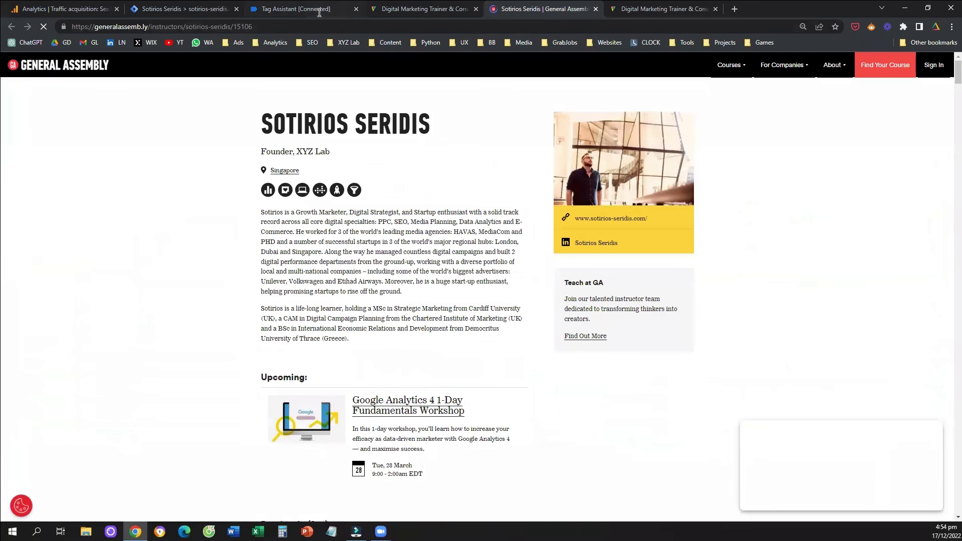
left_click(296, 9)
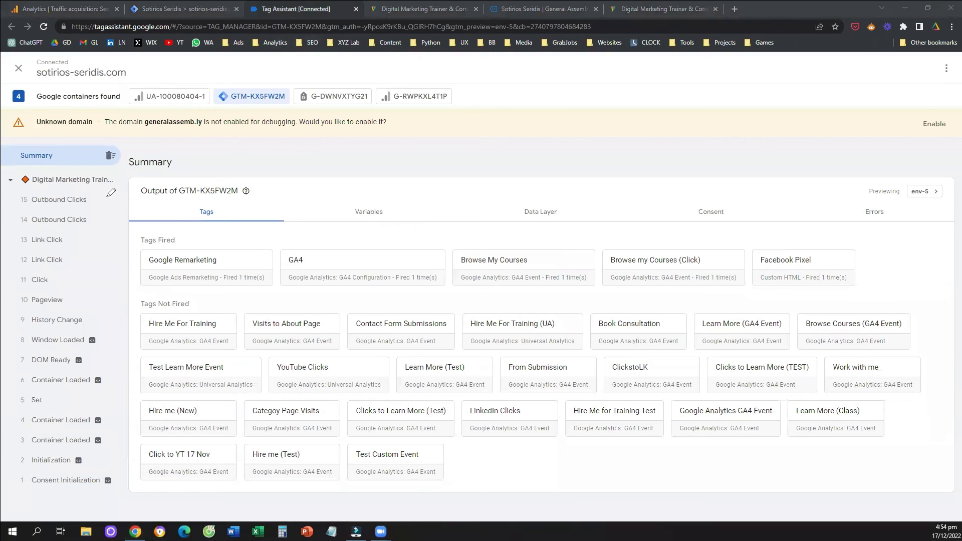
- Inspect event 12 Link Click and review the fired Browse my Courses (Click) tag's details and Click URL filter
mouse_move(108, 196)
left_mouse_down()
mouse_move(100, 307)
mouse_move(131, 311)
mouse_move(116, 323)
left_mouse_up()
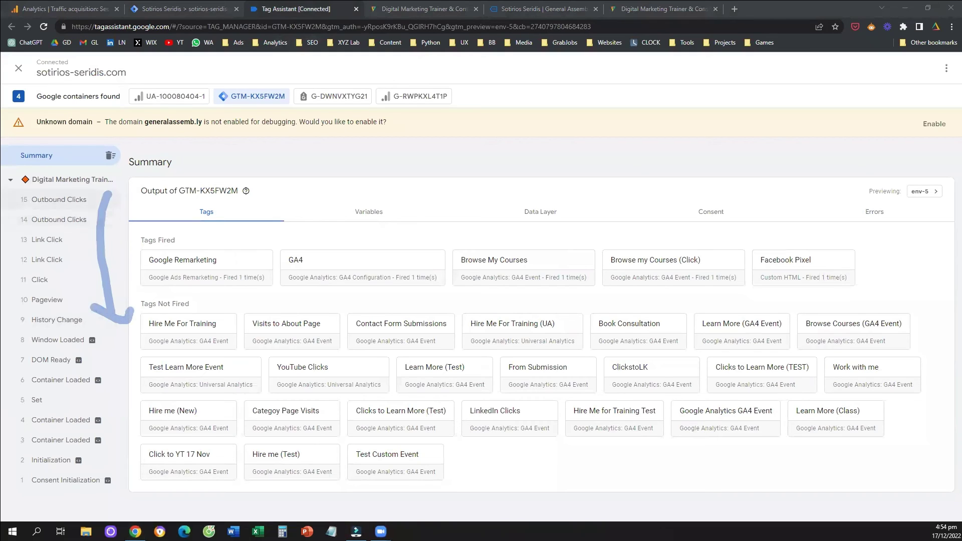
left_click(123, 316)
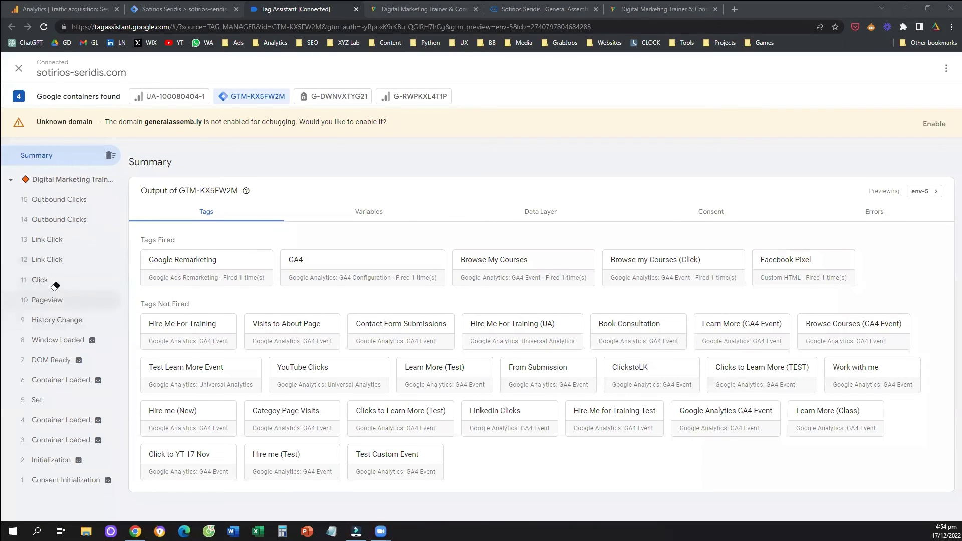
left_click(63, 261)
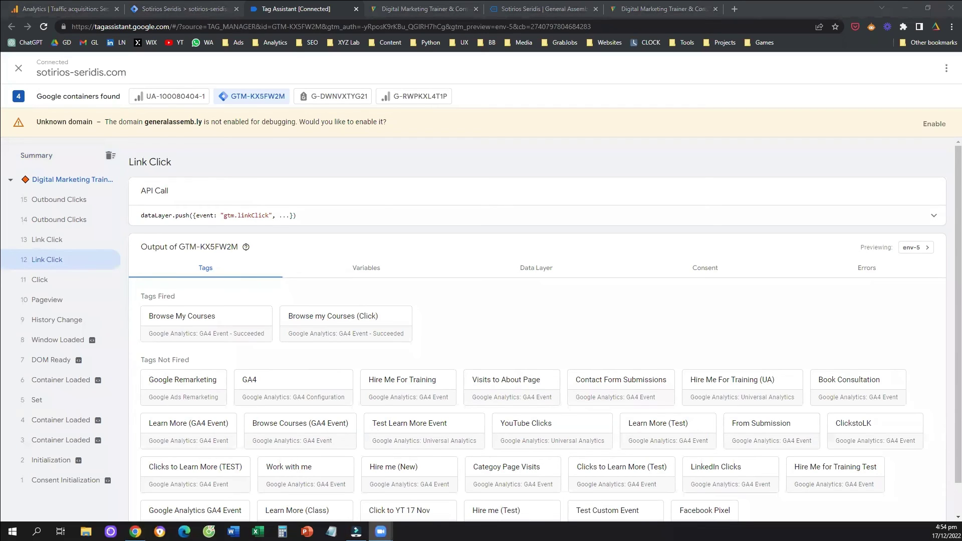
mouse_move(147, 284)
left_mouse_down()
mouse_move(125, 307)
mouse_move(385, 284)
mouse_move(382, 302)
mouse_move(401, 302)
left_mouse_up()
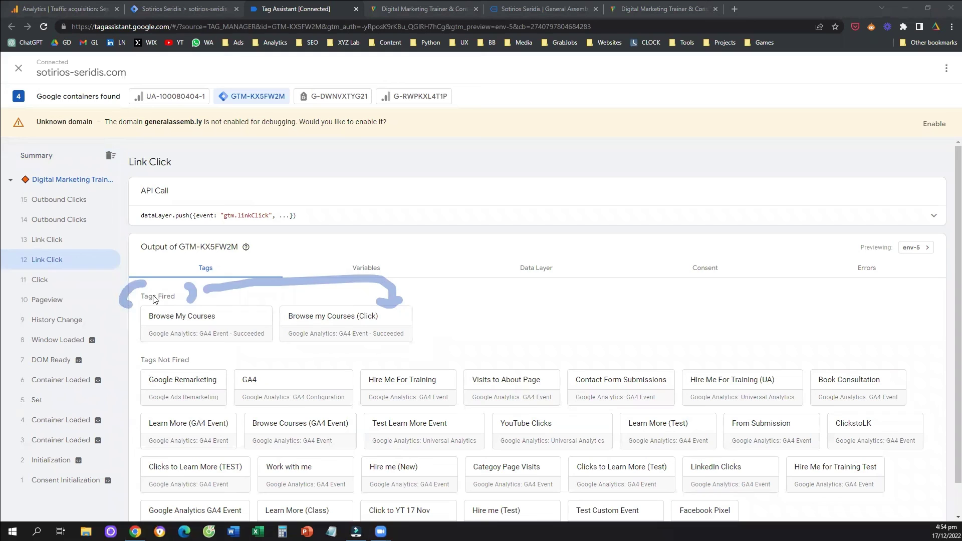
left_click(336, 326)
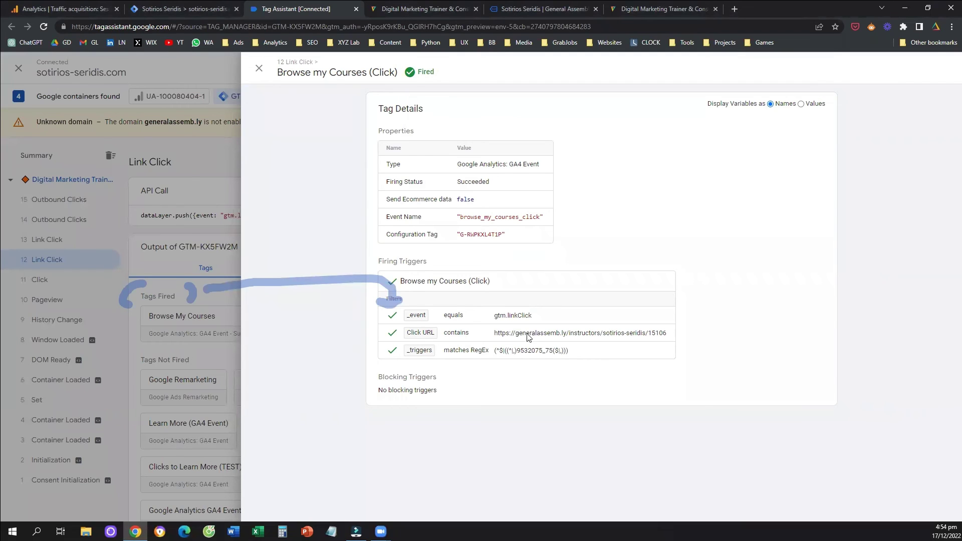
left_click_drag(494, 333, 666, 335)
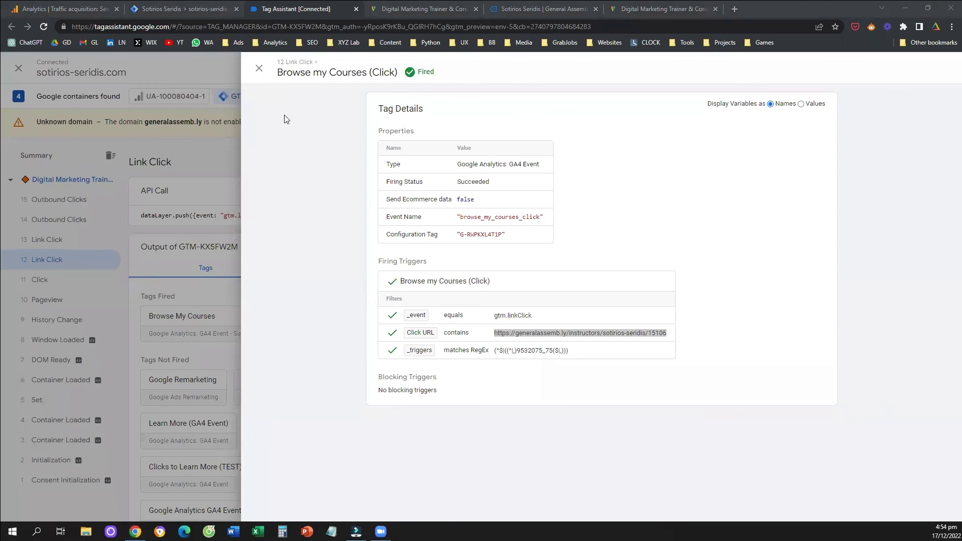
left_click(259, 68)
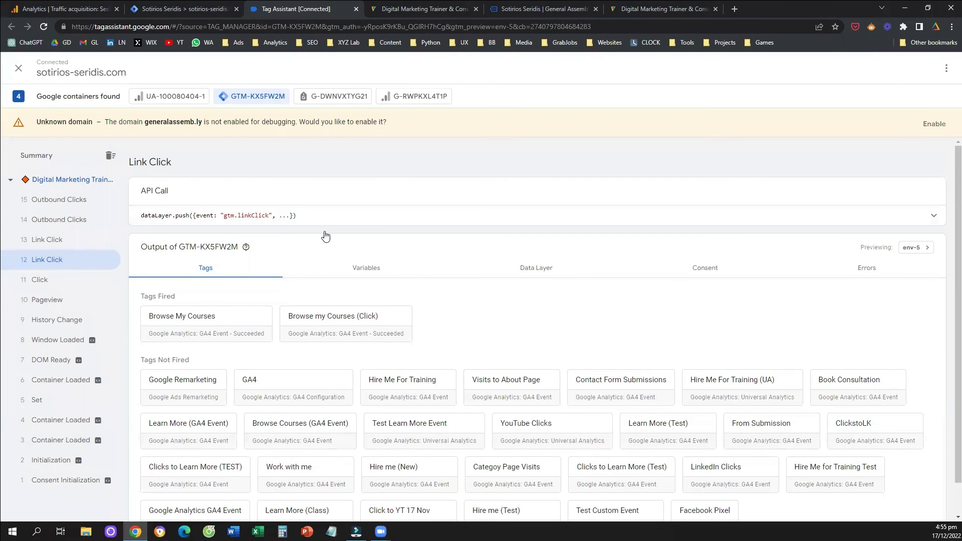
- Examine the Tags Not Fired section and review the YouTube Clicks tag's firing trigger filters
scroll(326, 235, "down", 1)
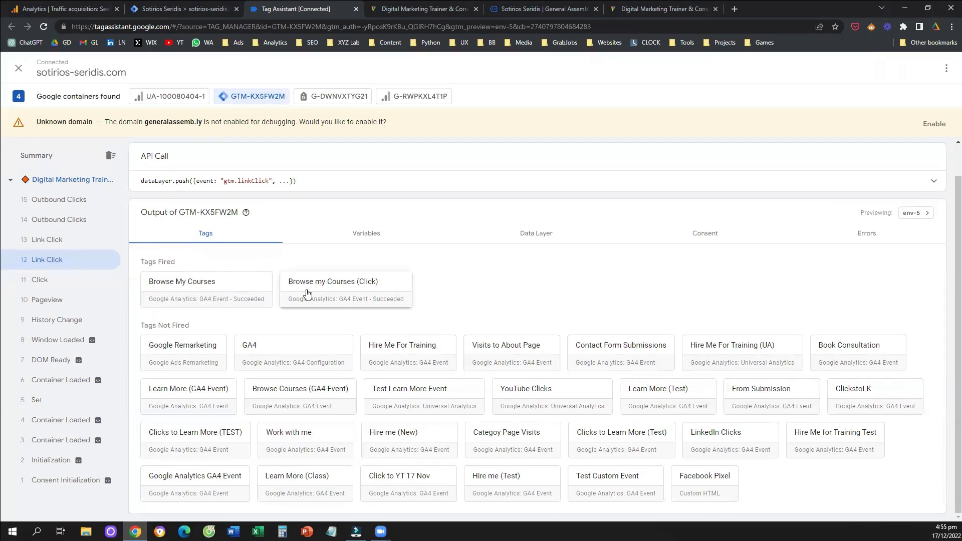
triple_click(154, 330)
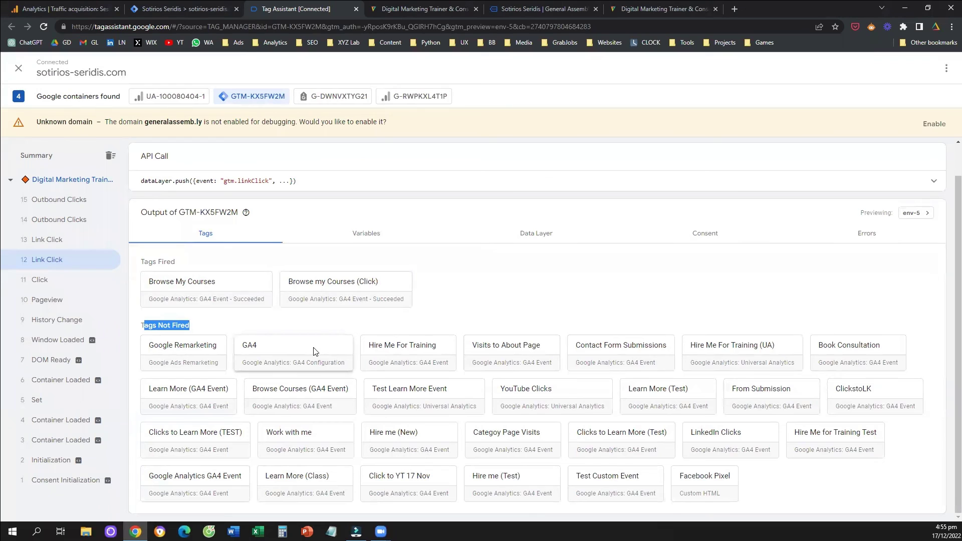
left_click(522, 407)
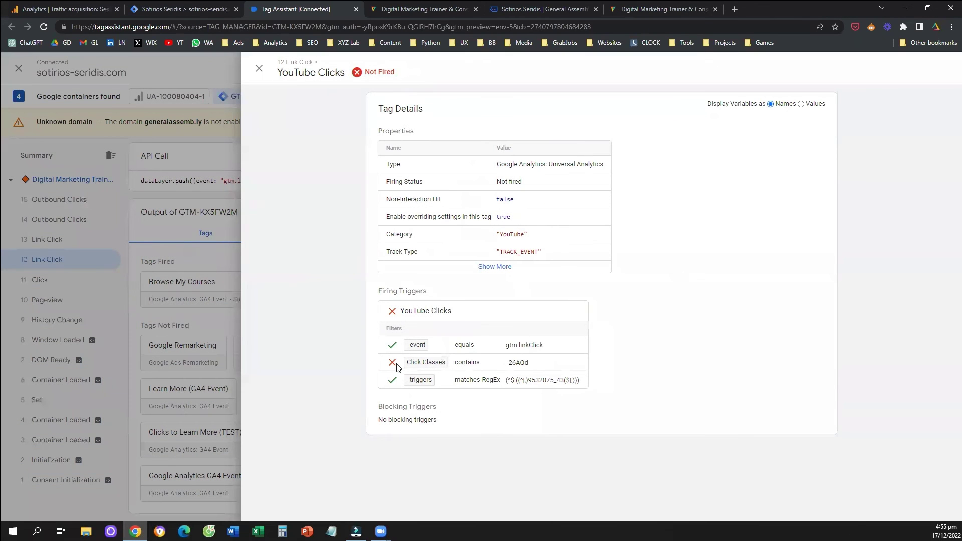
left_click_drag(454, 363, 486, 367)
left_click(257, 68)
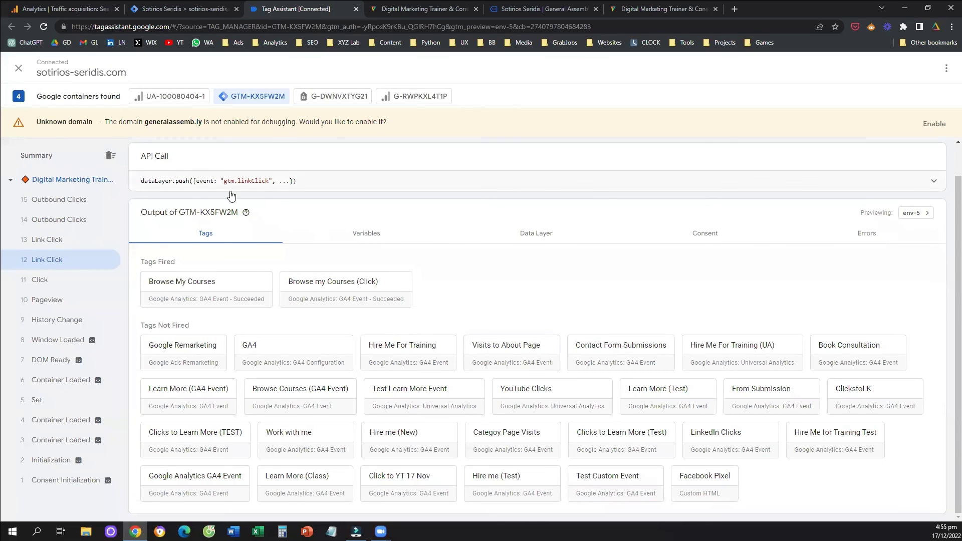
- Stop the Tag Assistant debugging session, close Tag Assistant, and return to the Tag Manager workspace
left_click(18, 68)
left_click(574, 211)
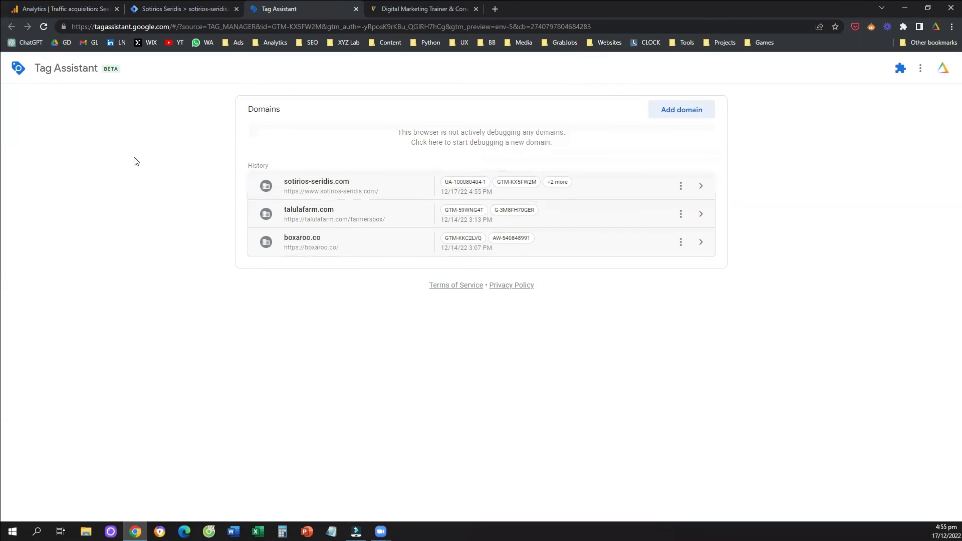
left_click(356, 9)
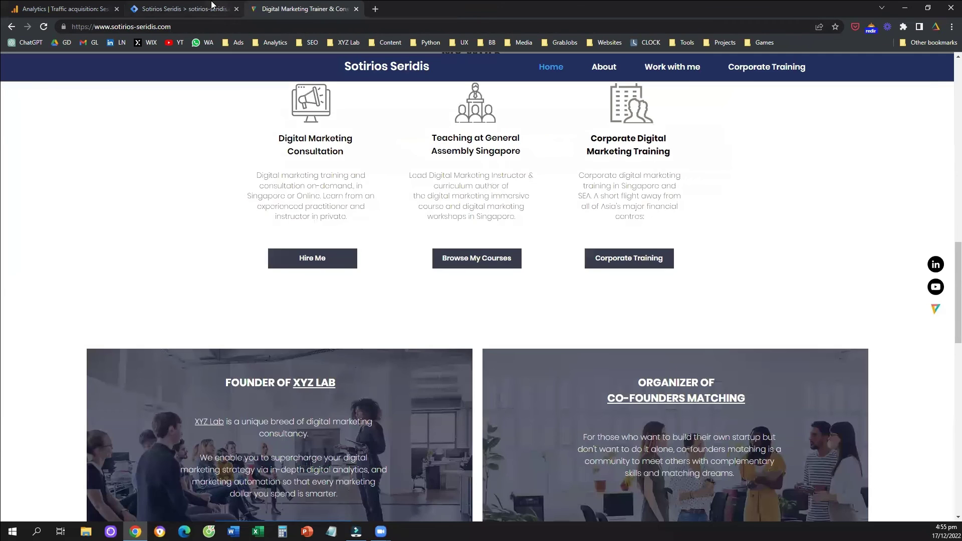
left_click(211, 3)
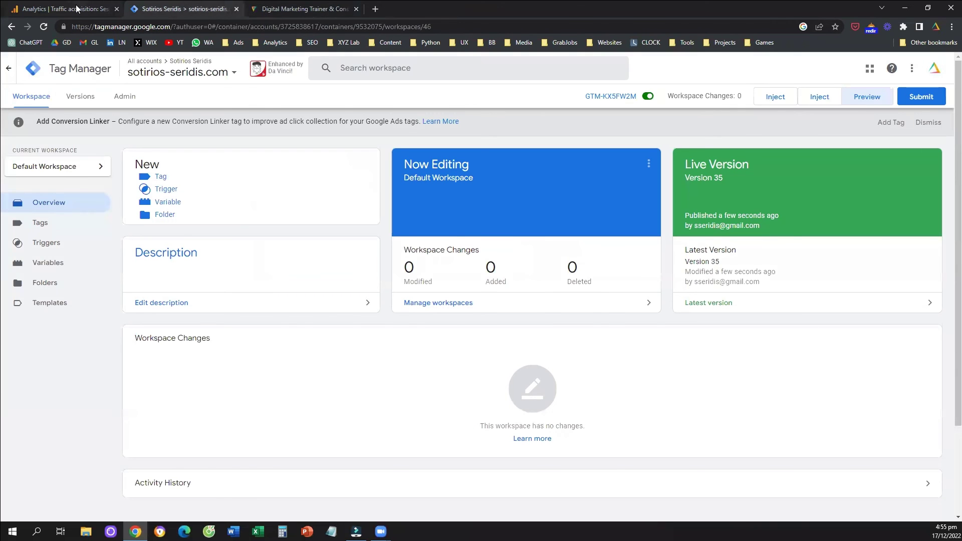
- Switch to Google Analytics and examine the events selectable for the Event count column in the Traffic acquisition table
left_click(96, 6)
left_click(582, 476)
left_click_drag(582, 477, 351, 462)
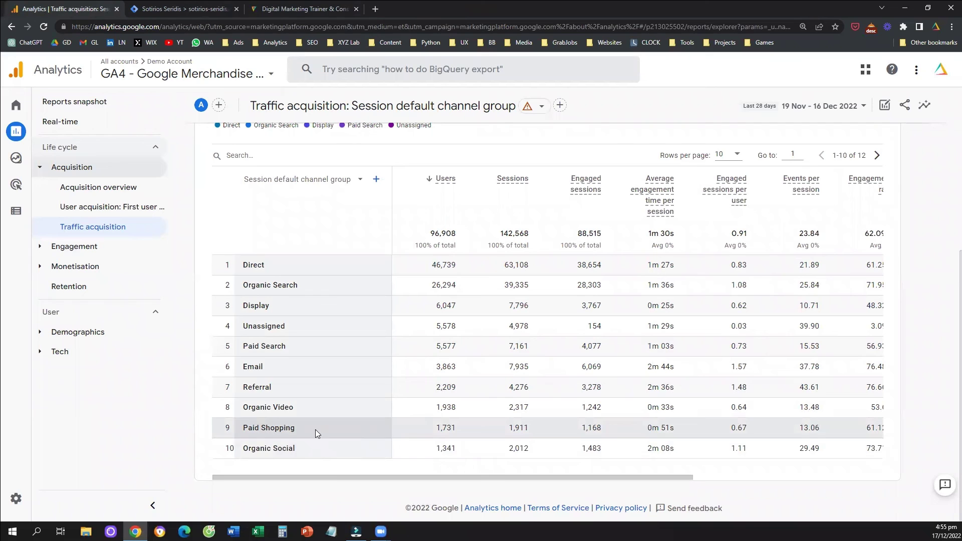
left_click_drag(330, 483, 499, 514)
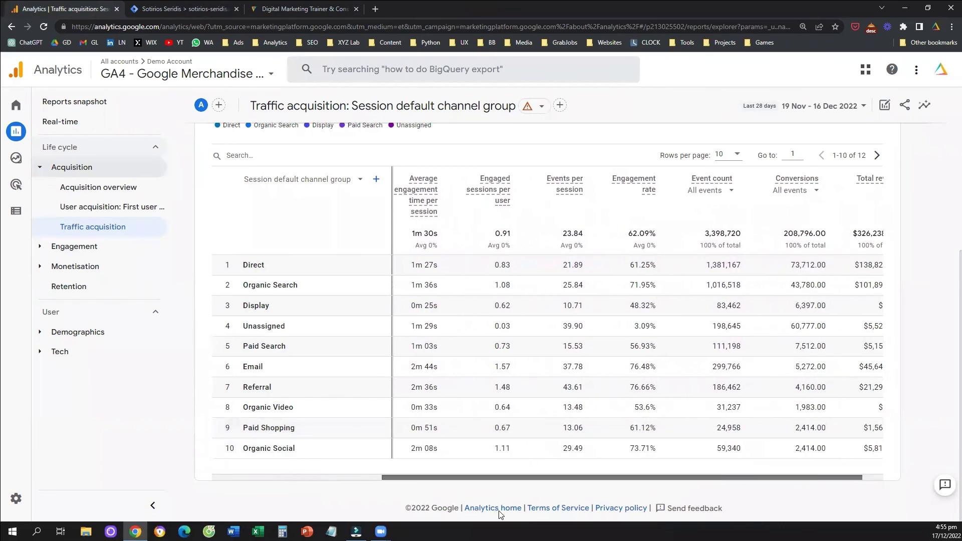
left_click(731, 191)
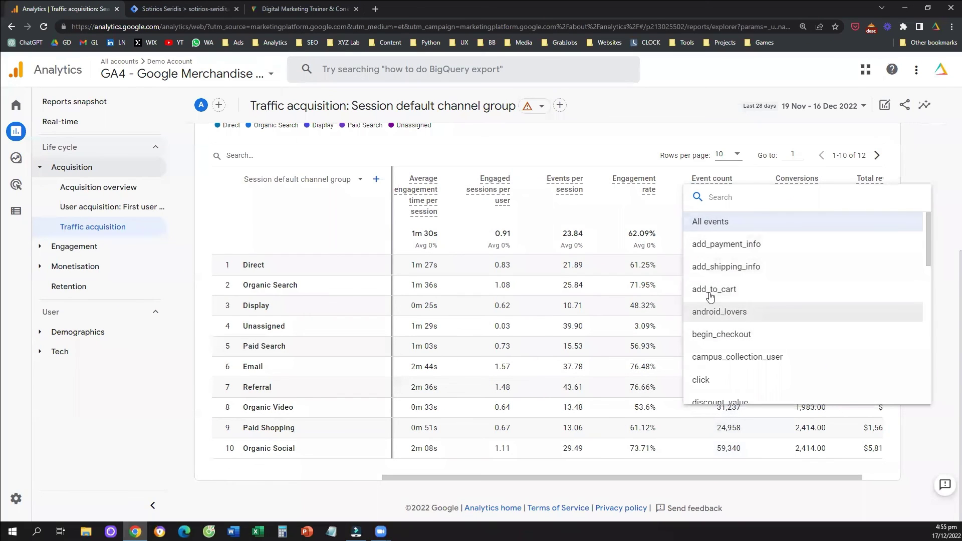
left_click(180, 333)
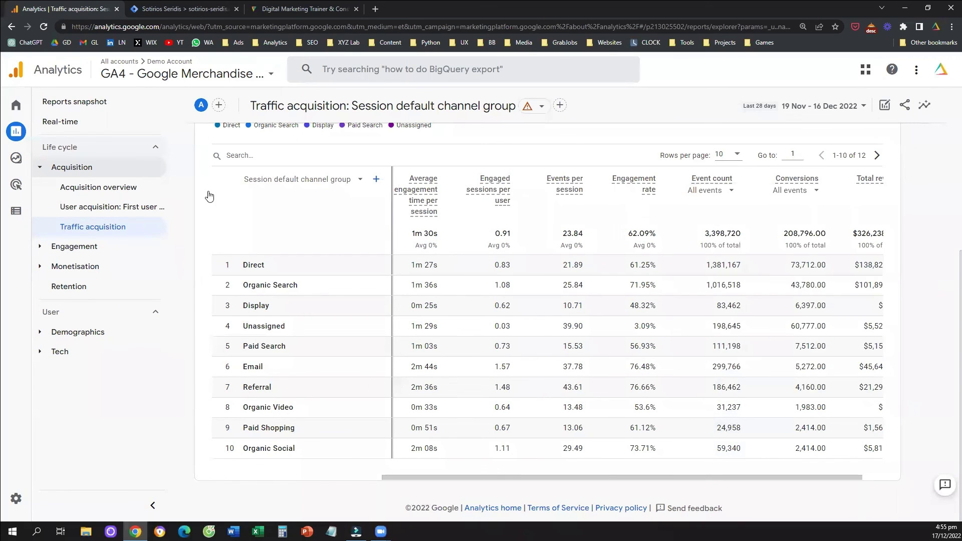
- Switch back to Tag Manager and review the workspace's tag list before returning to the overview
left_click(192, 7)
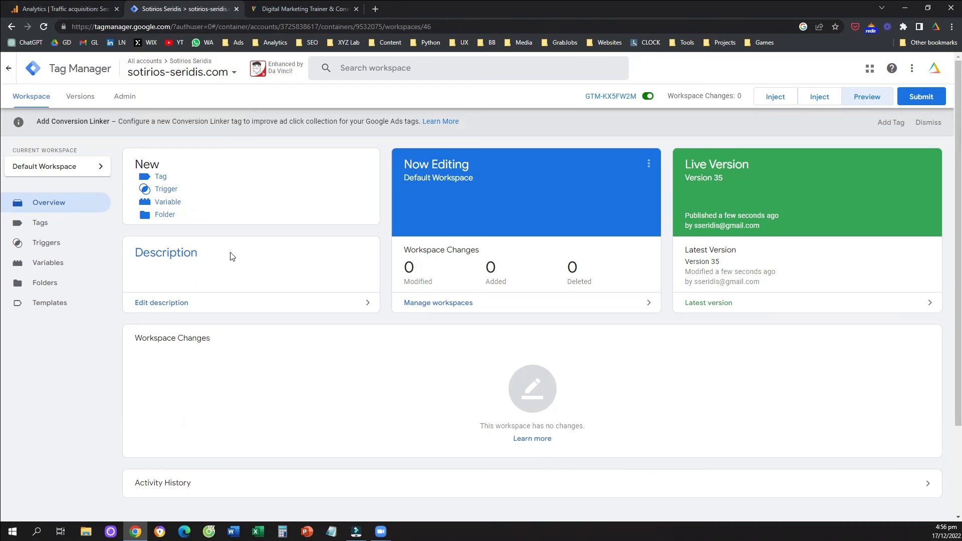
left_click(66, 222)
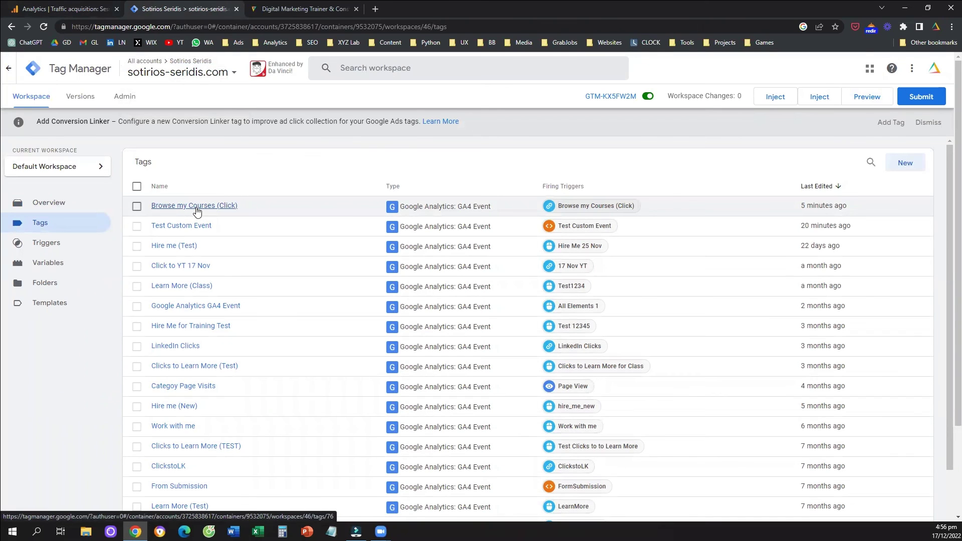
left_click(83, 210)
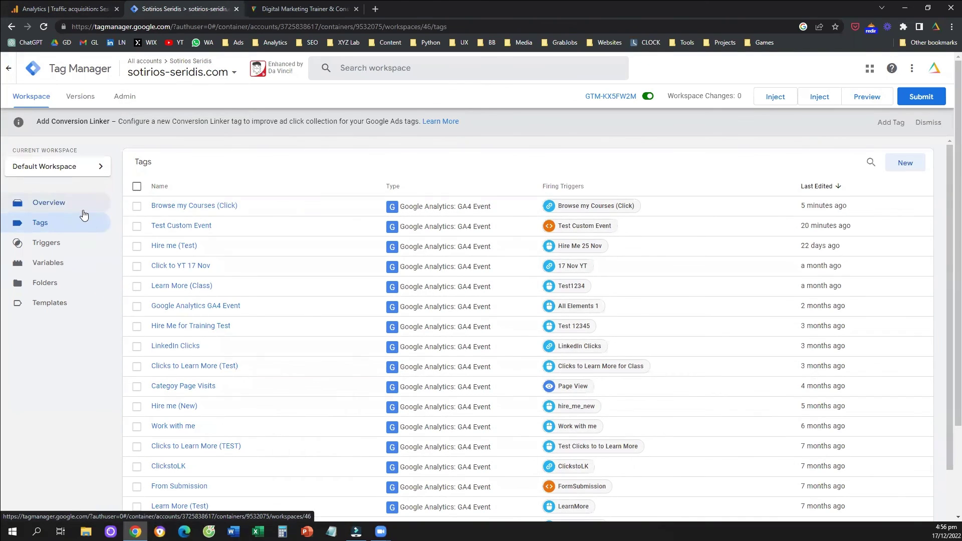